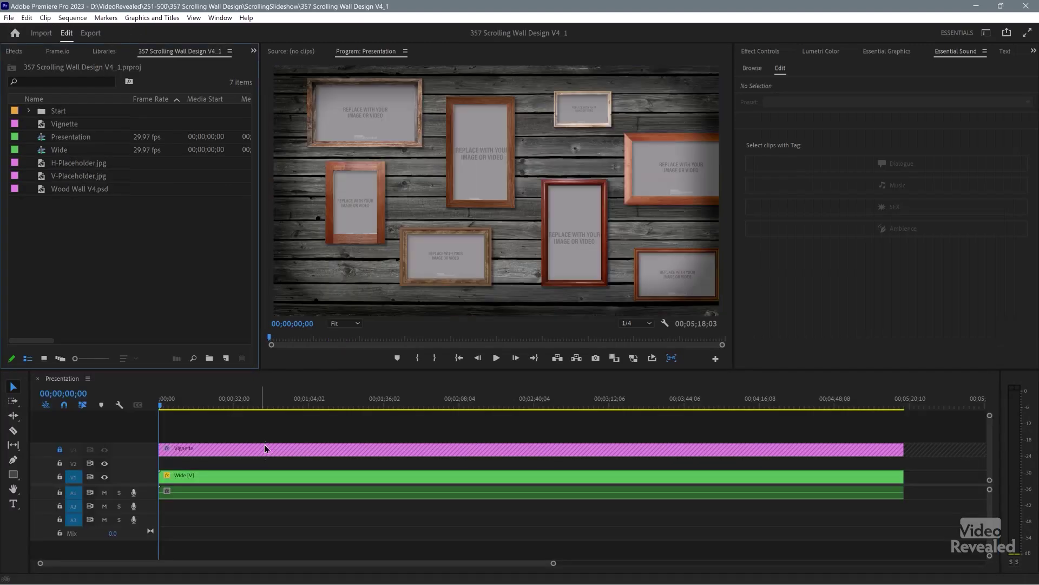
Preview the scrolling wall and review the placeholders, Wood Wall V4.psd and Start folder sequences
drag(185, 404, 159, 413)
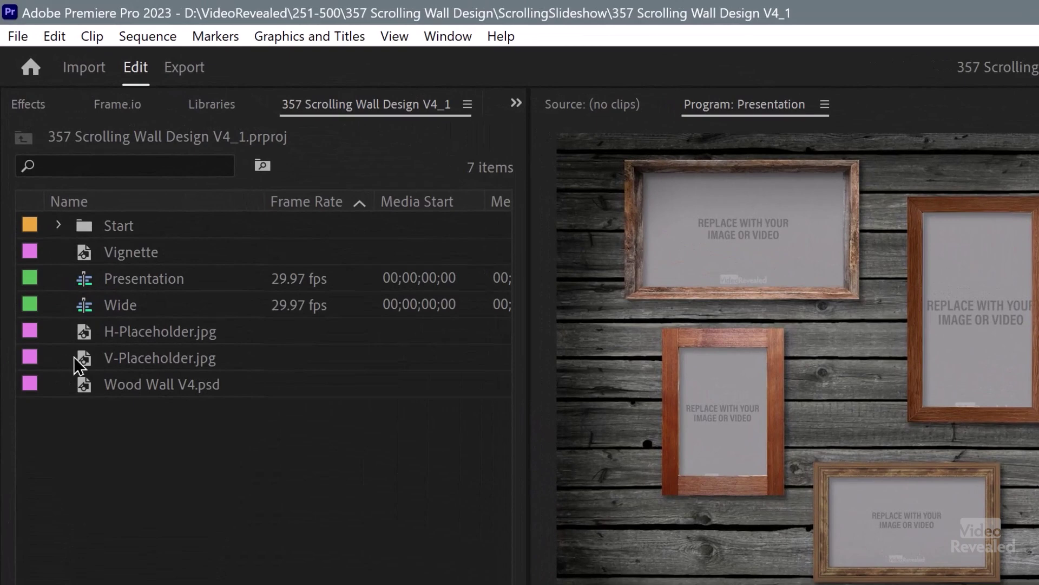
click(46, 183)
click(84, 360)
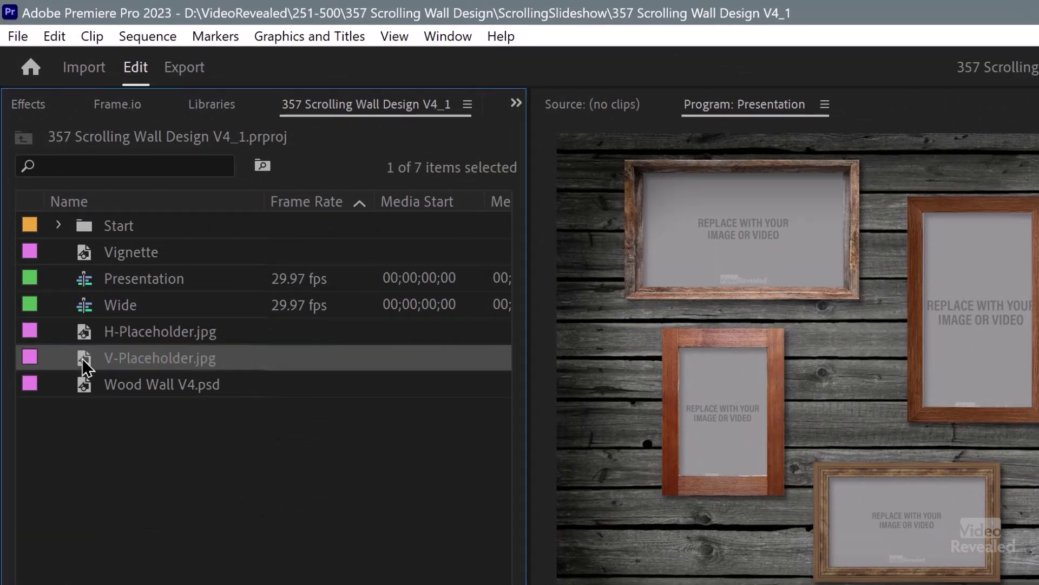
click(92, 395)
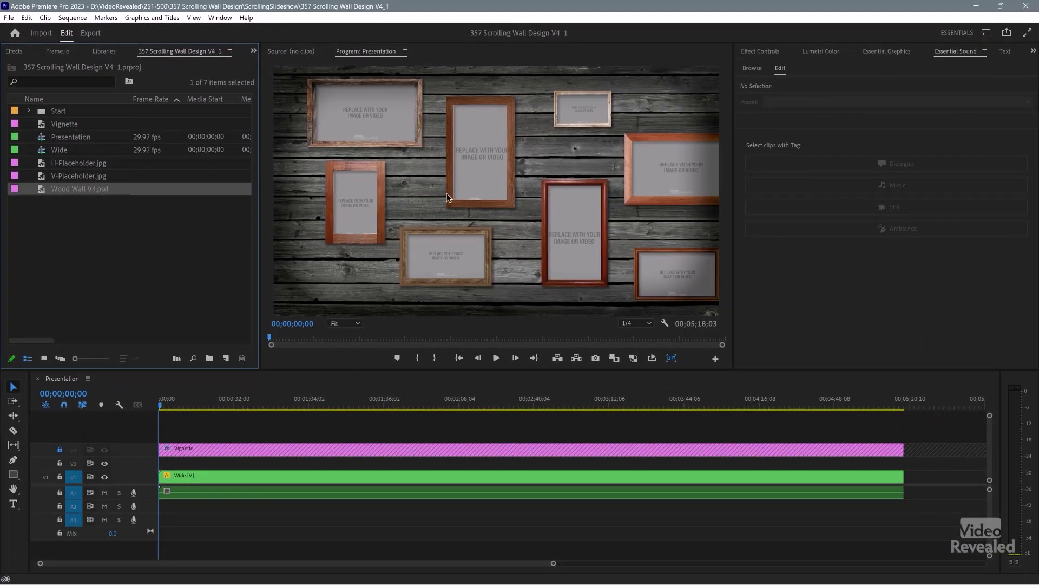
drag(224, 402, 733, 405)
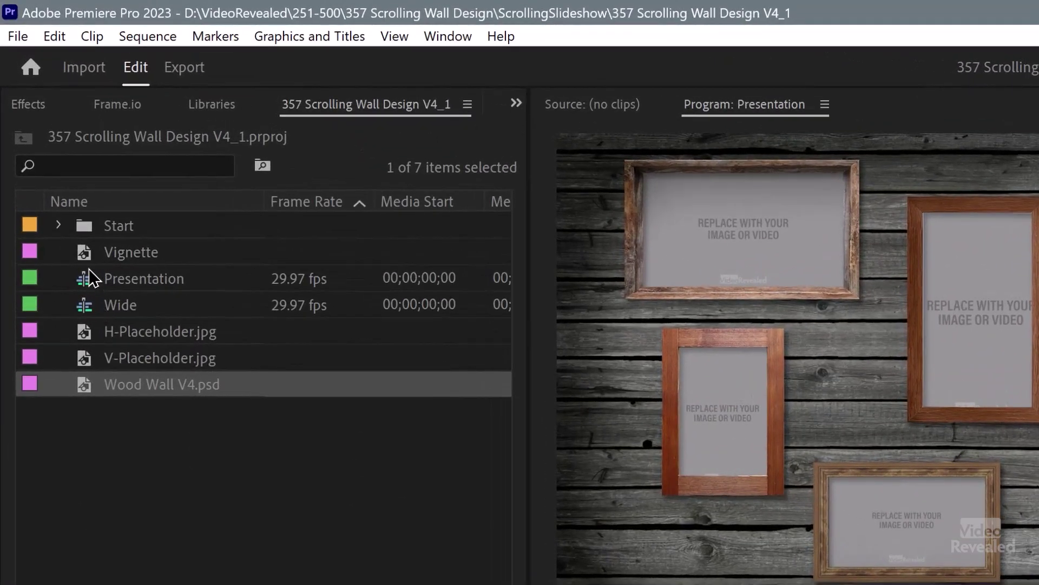
click(58, 226)
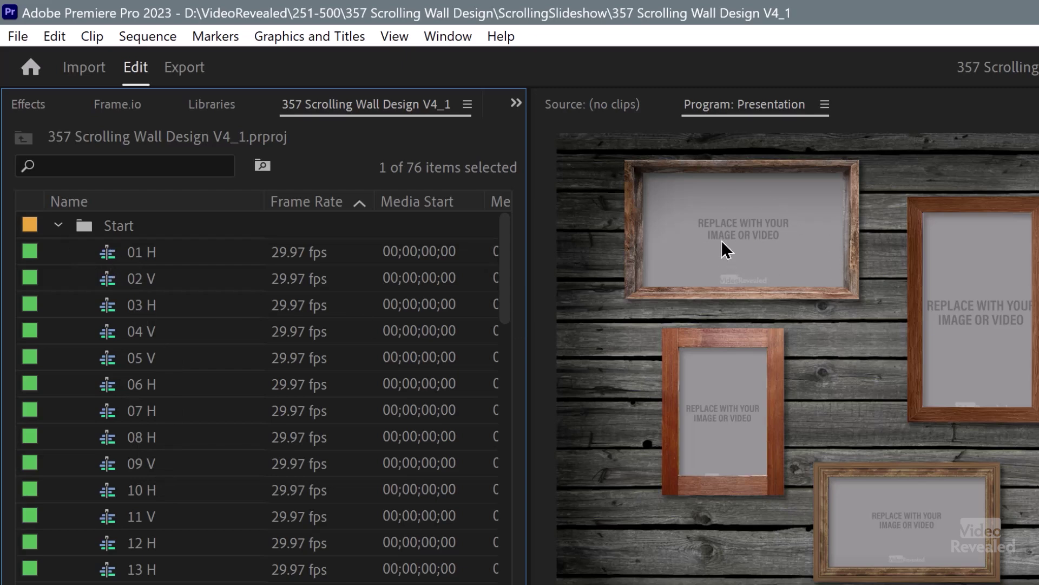
click(58, 226)
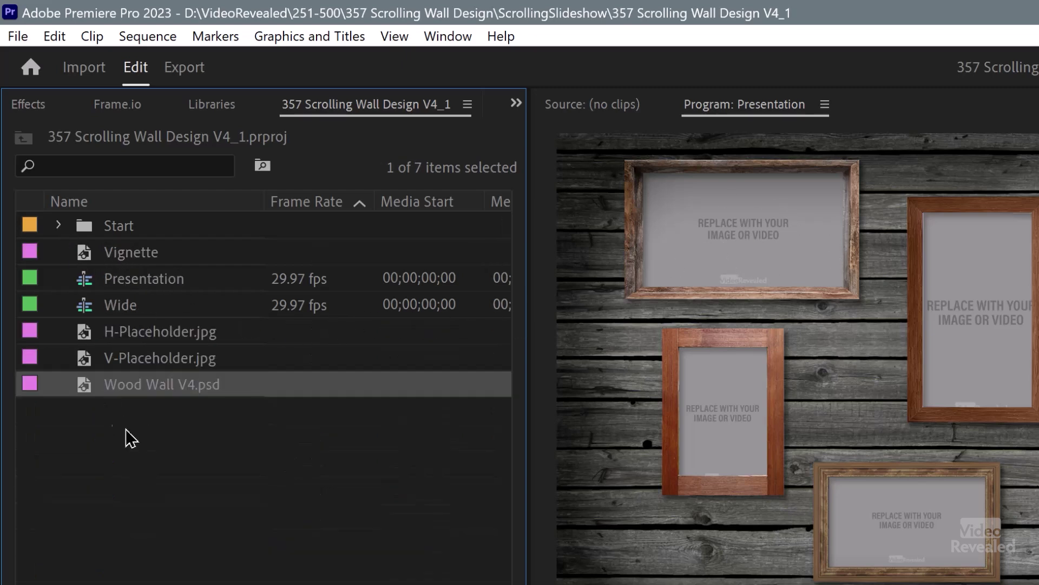
click(169, 445)
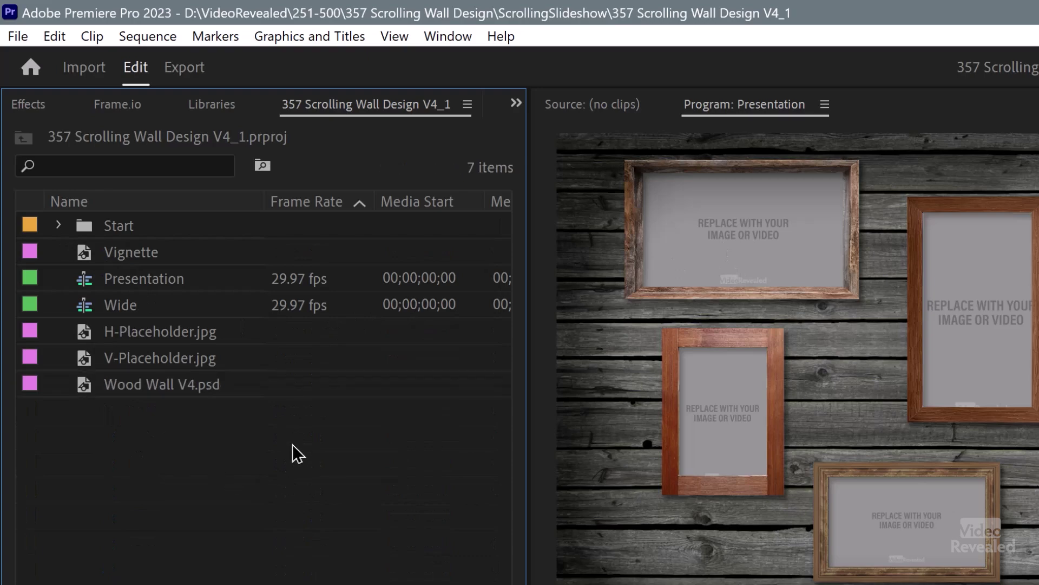
Import the Photos folder as a new Photos bin and open it in its own tab
double_click(254, 481)
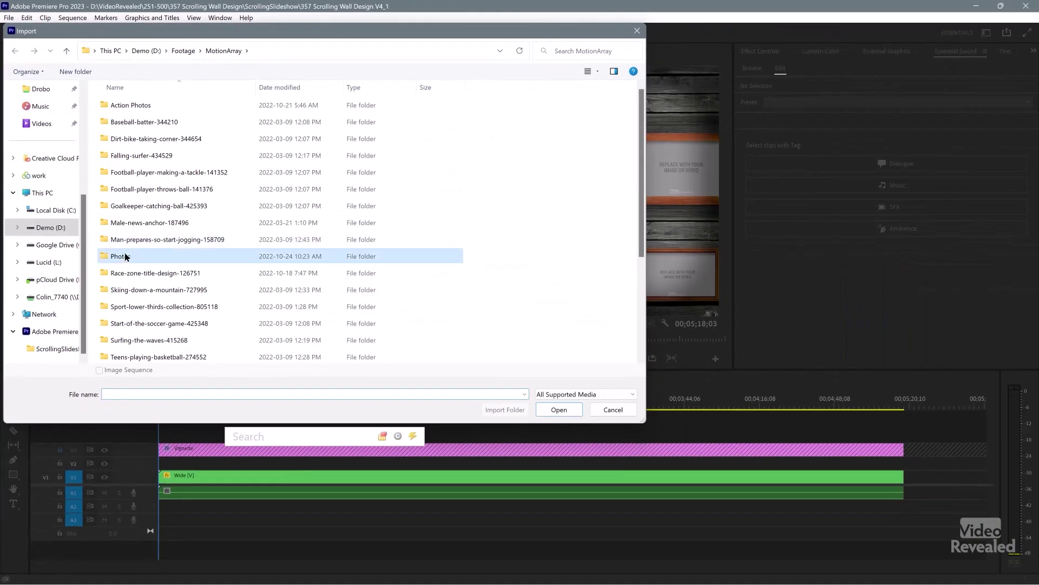
click(505, 410)
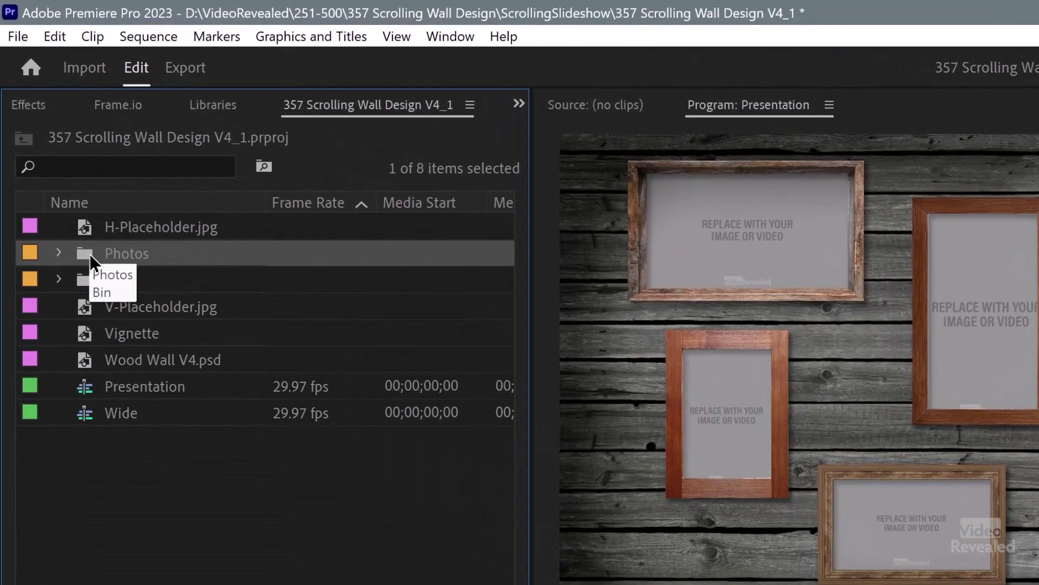
double_click(85, 260)
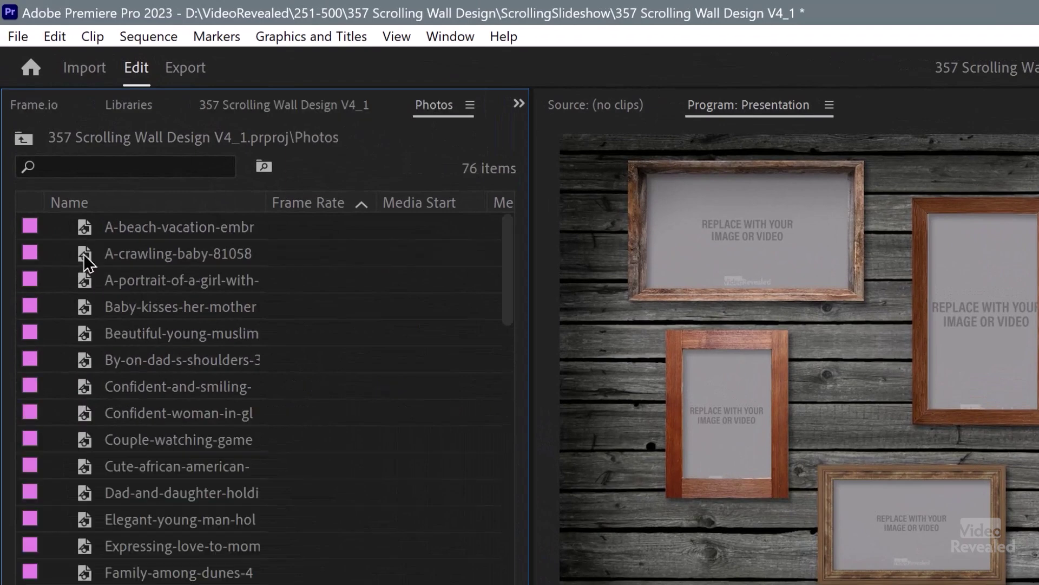
Expand the Start folder, compare the project and Photos listings, and open sequence 01 H
click(309, 106)
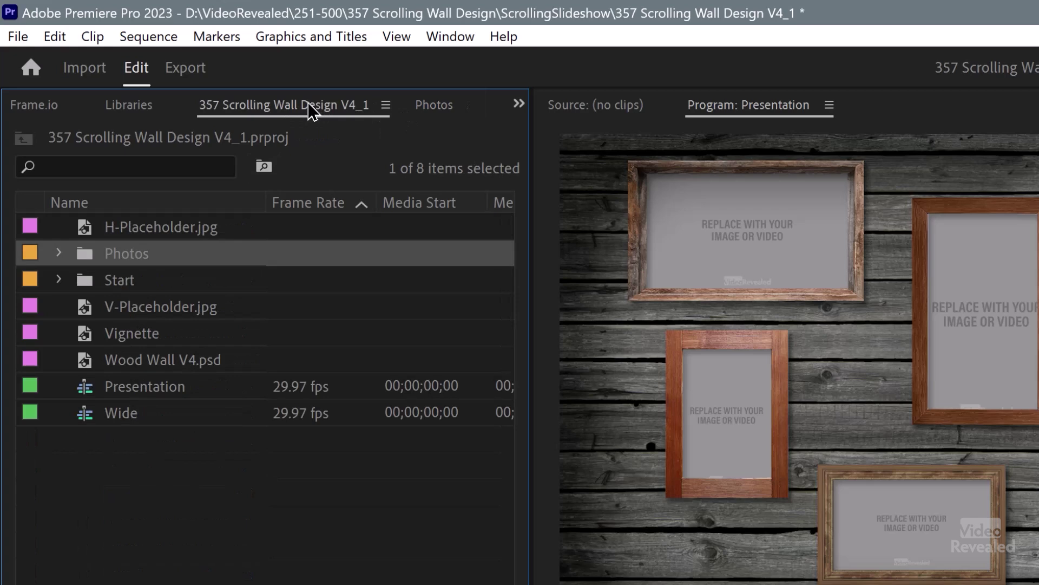
click(59, 279)
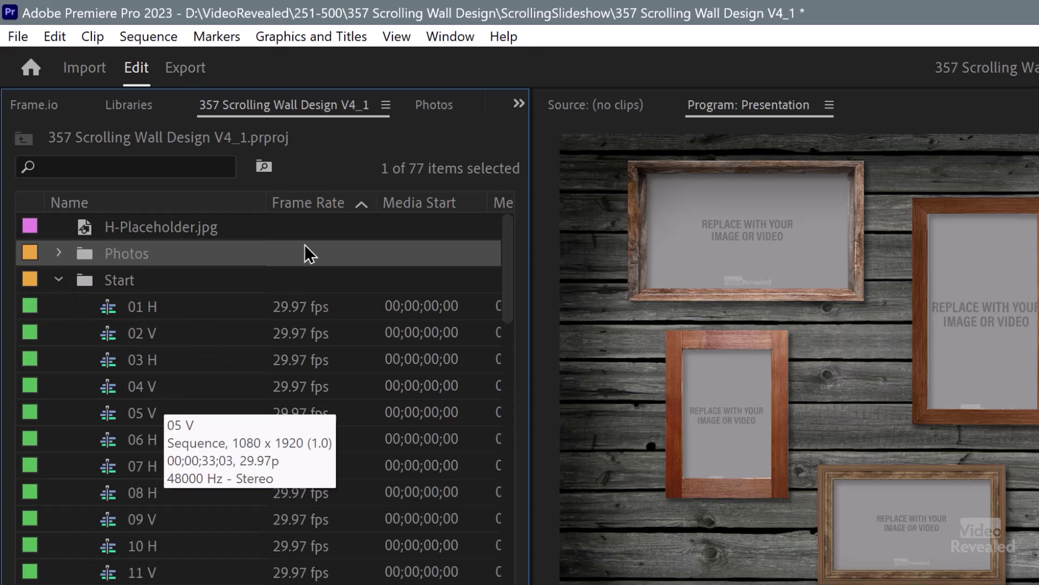
click(425, 108)
click(349, 110)
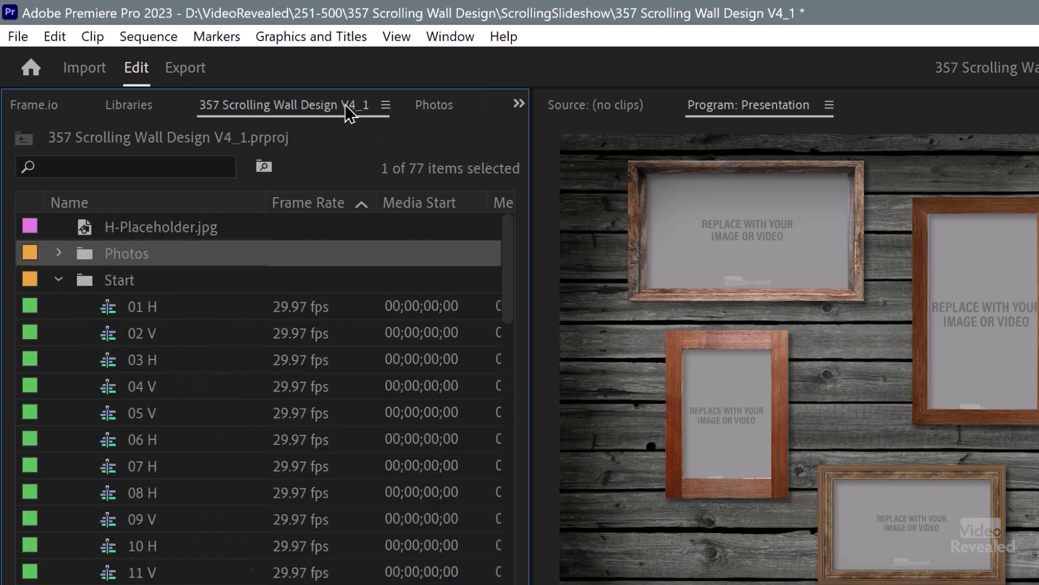
click(437, 108)
click(340, 112)
double_click(107, 308)
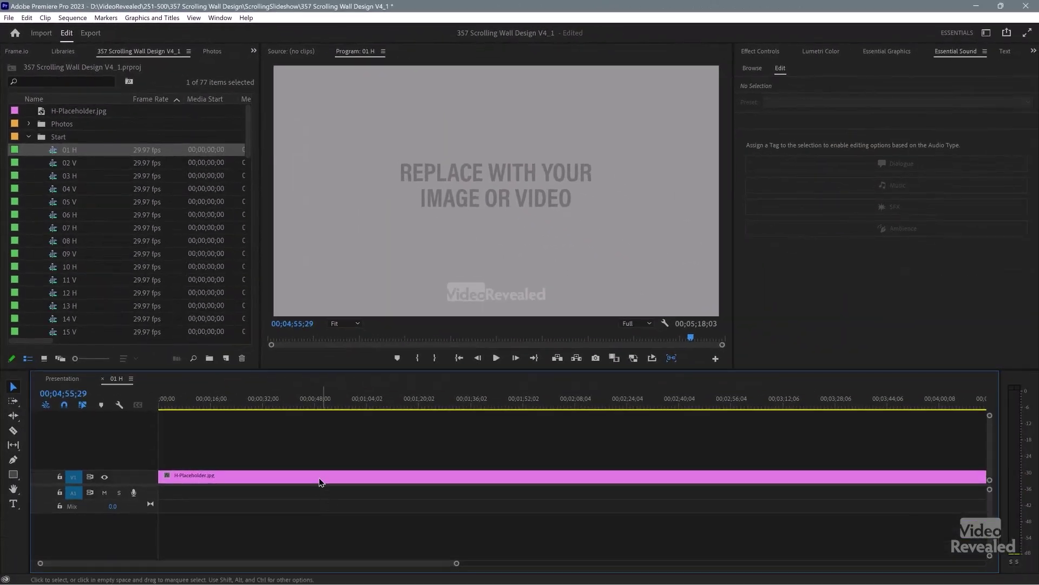
Replace the H-Placeholder.jpg clip in 01 H with the beach vacation embrace photo
click(320, 478)
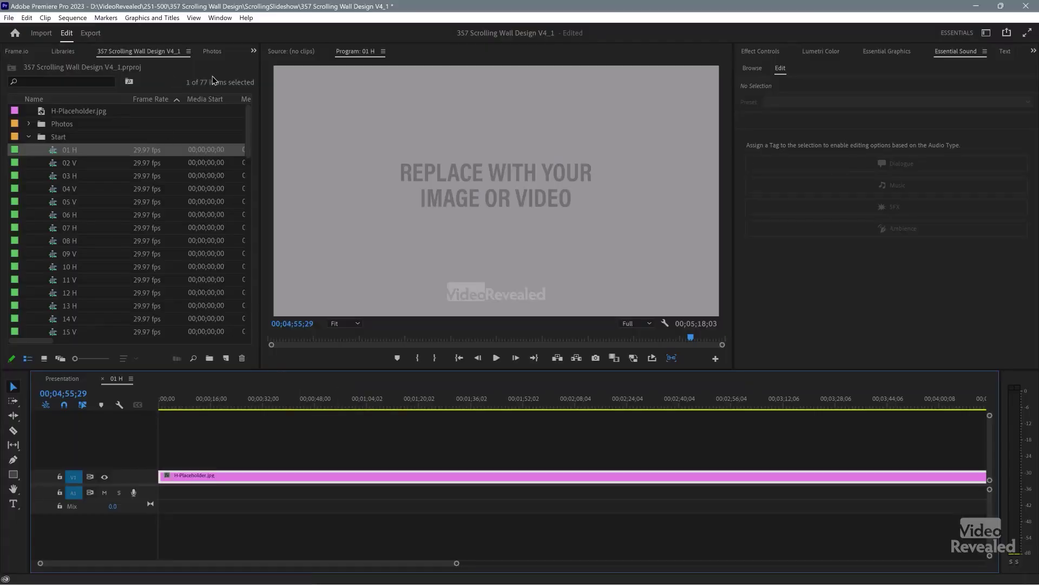
click(212, 51)
click(50, 114)
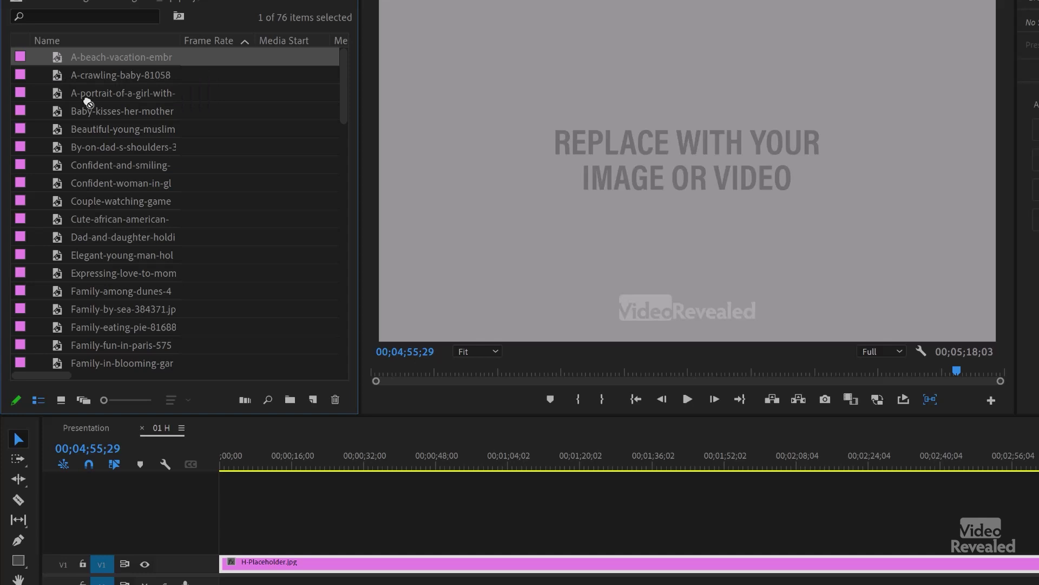
drag(304, 509, 297, 566)
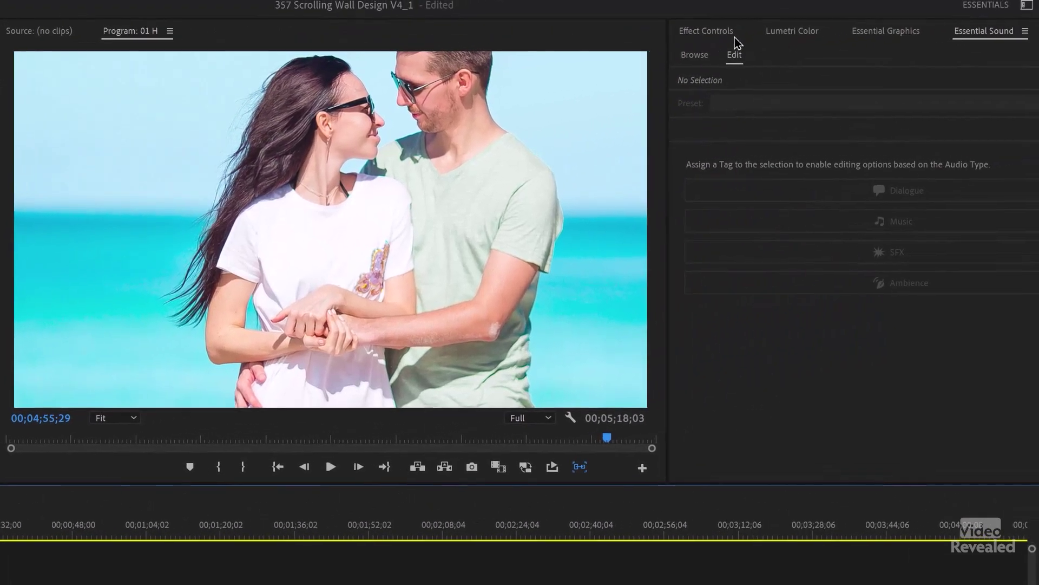
Move the beach photo down to Position Y 747, then close 01 H
click(722, 34)
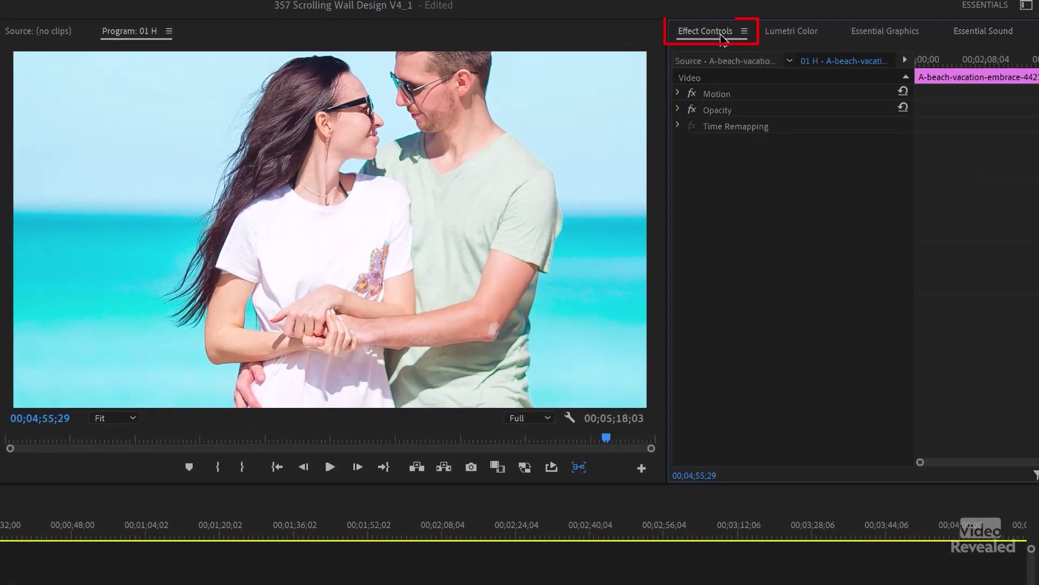
click(1026, 5)
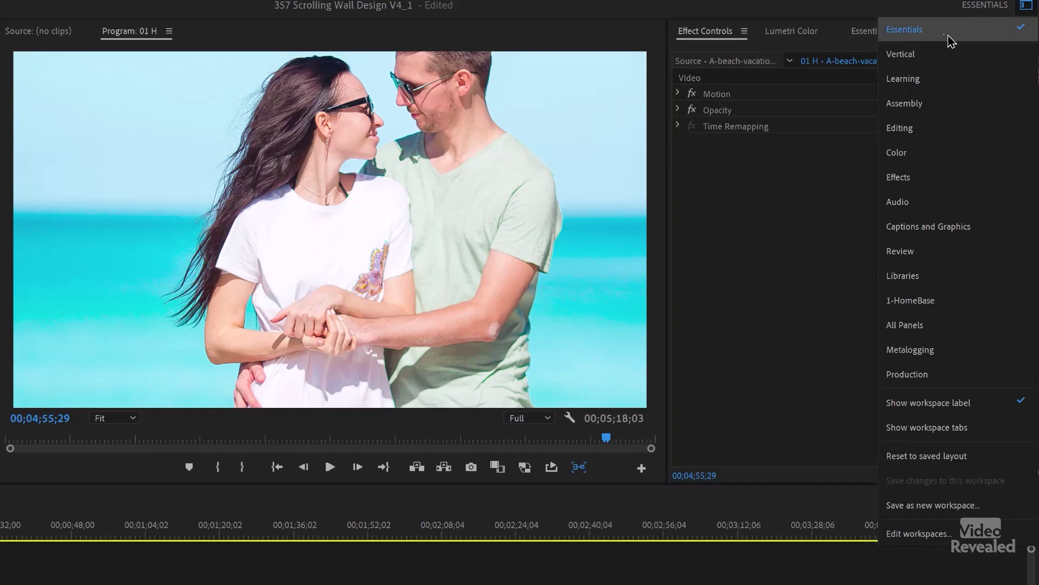
click(1010, 25)
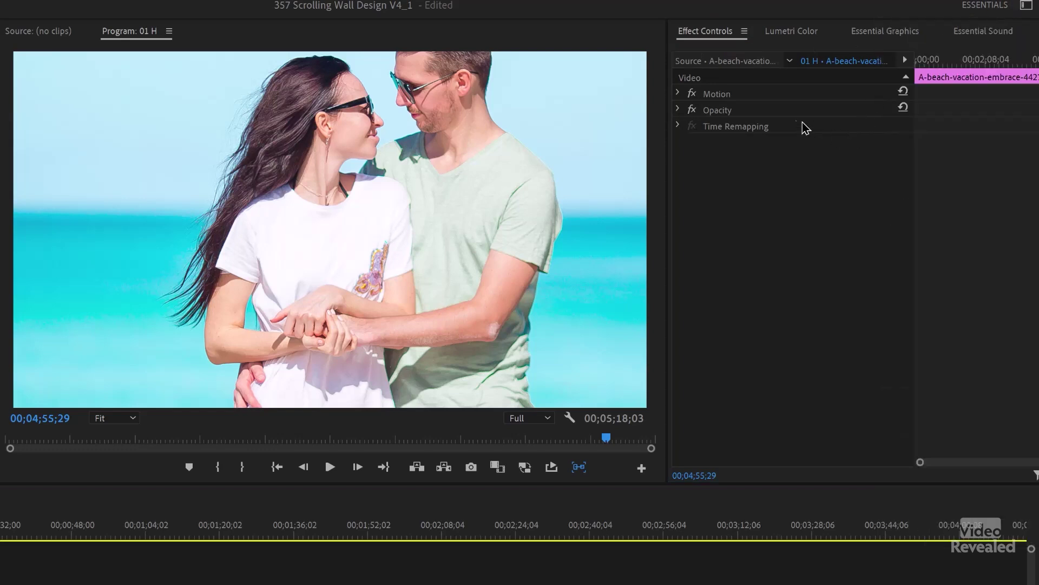
click(678, 93)
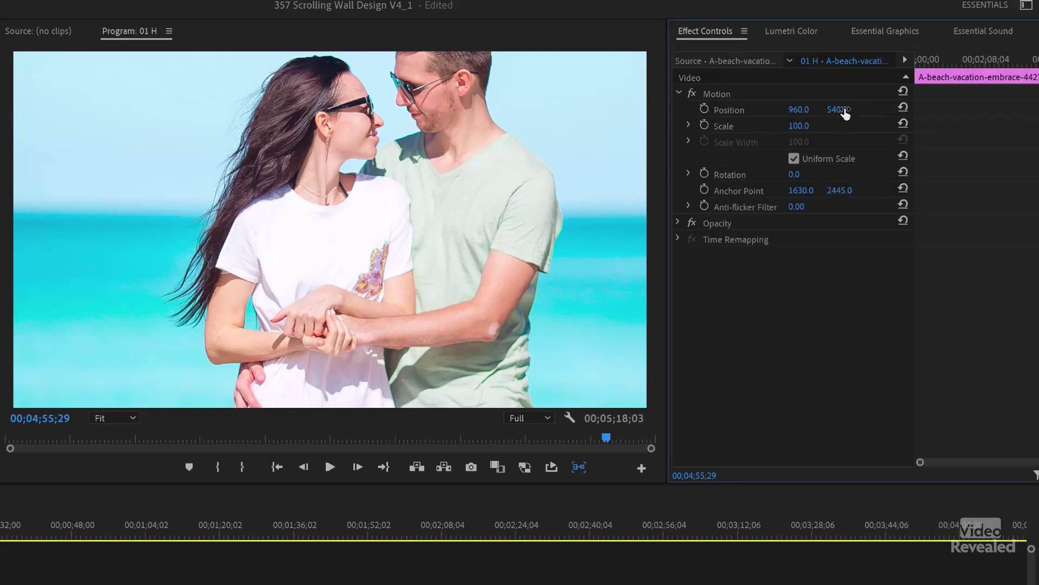
mouse_move(838, 109)
mouse_down()
mouse_move(918, 109)
mouse_move(840, 109)
mouse_up()
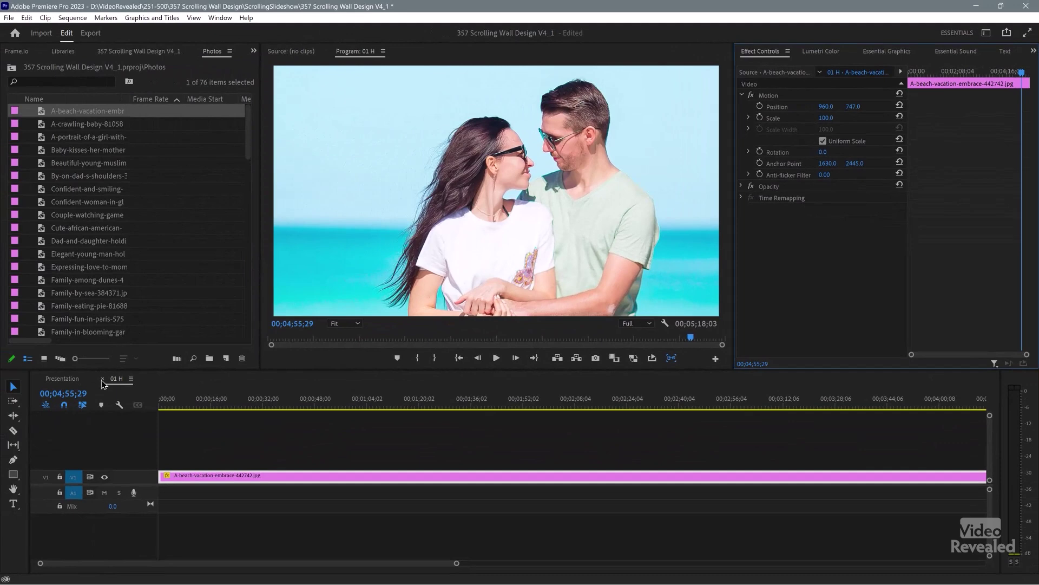
click(103, 379)
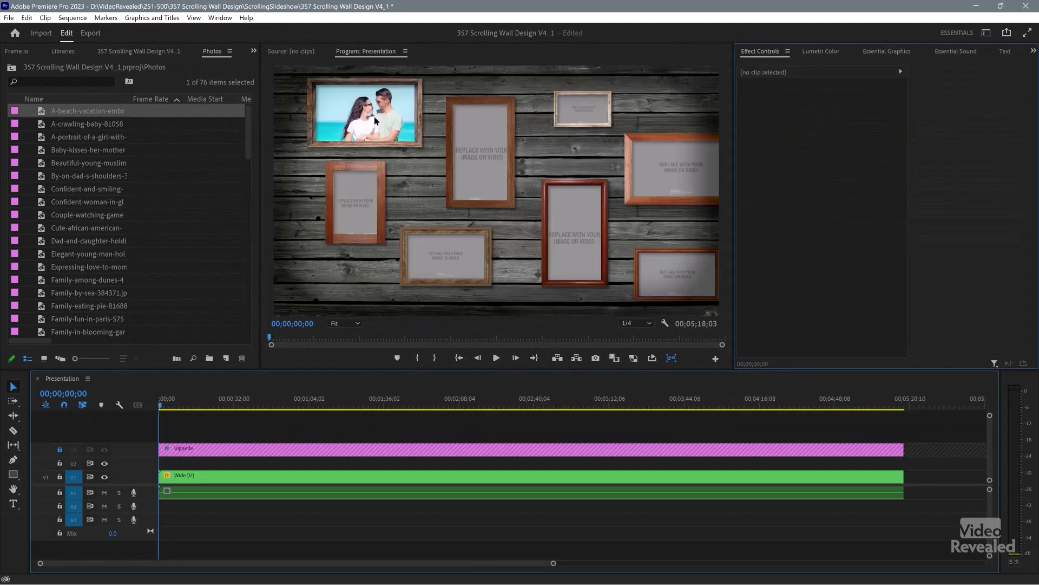
Open sequence 02 V and replace its placeholder with the A-crawling-baby photo
click(123, 53)
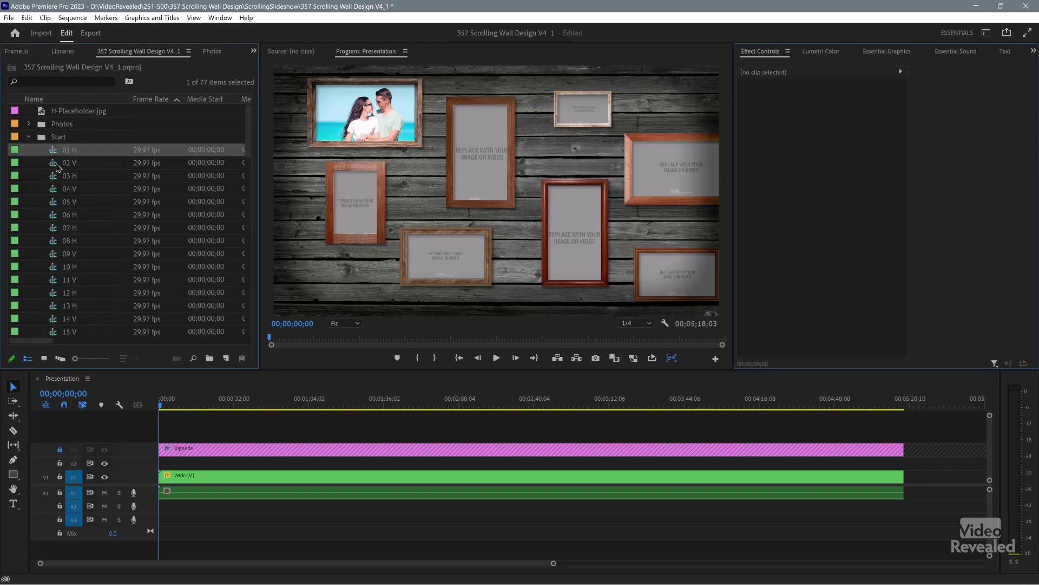
double_click(56, 165)
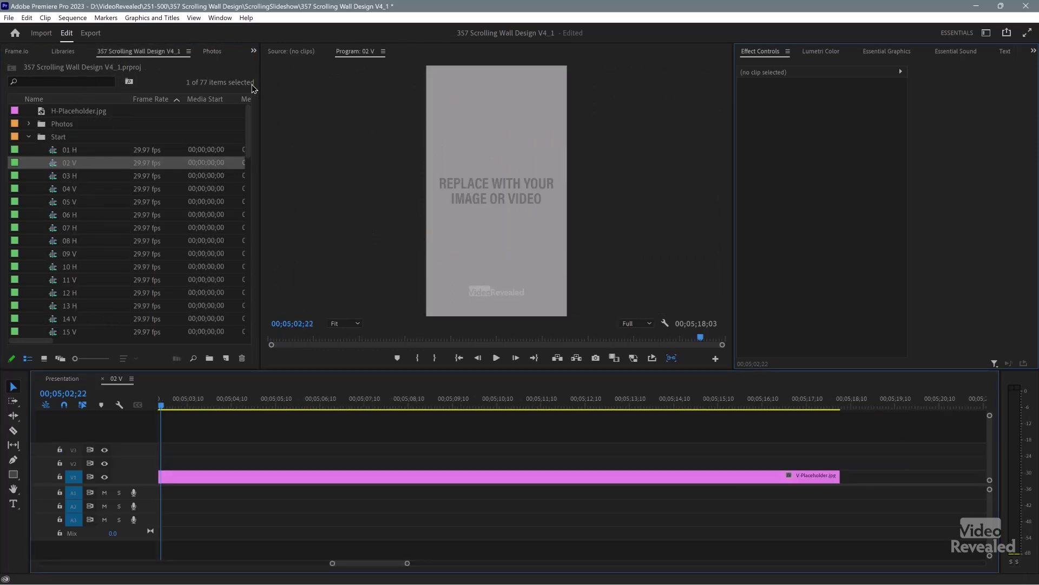
click(213, 52)
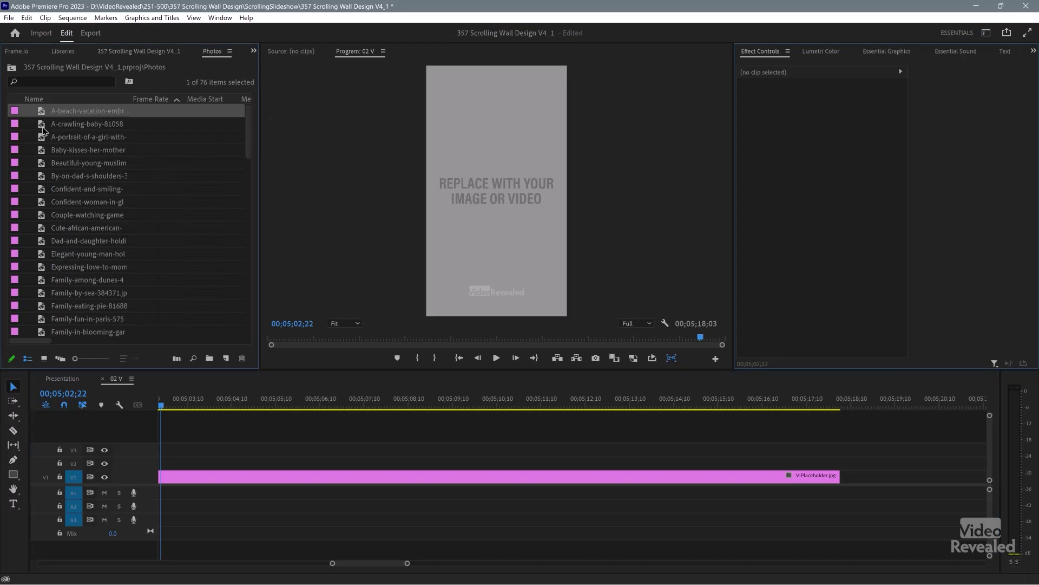
drag(43, 125, 168, 274)
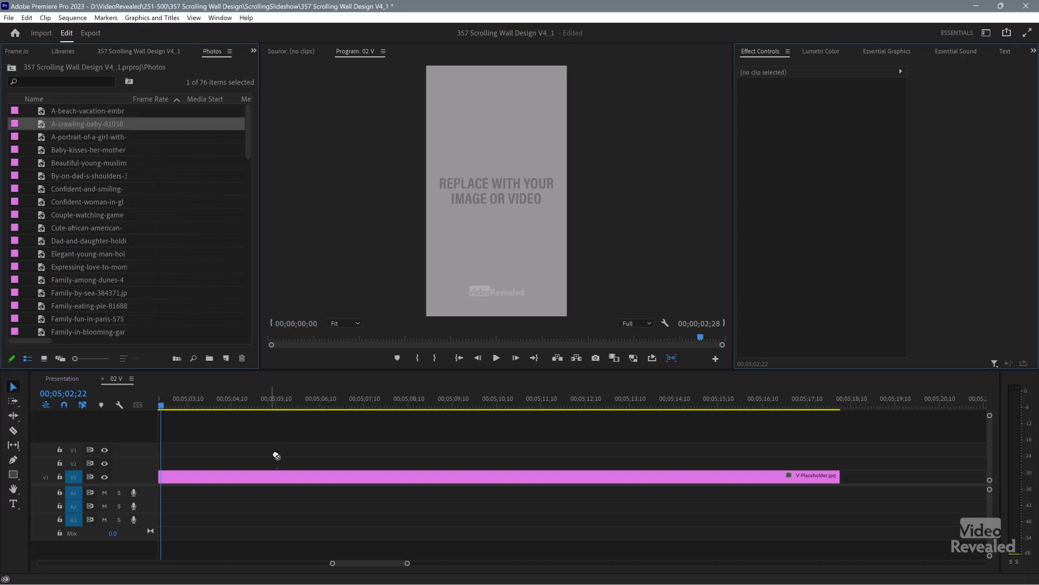
drag(276, 456, 281, 478)
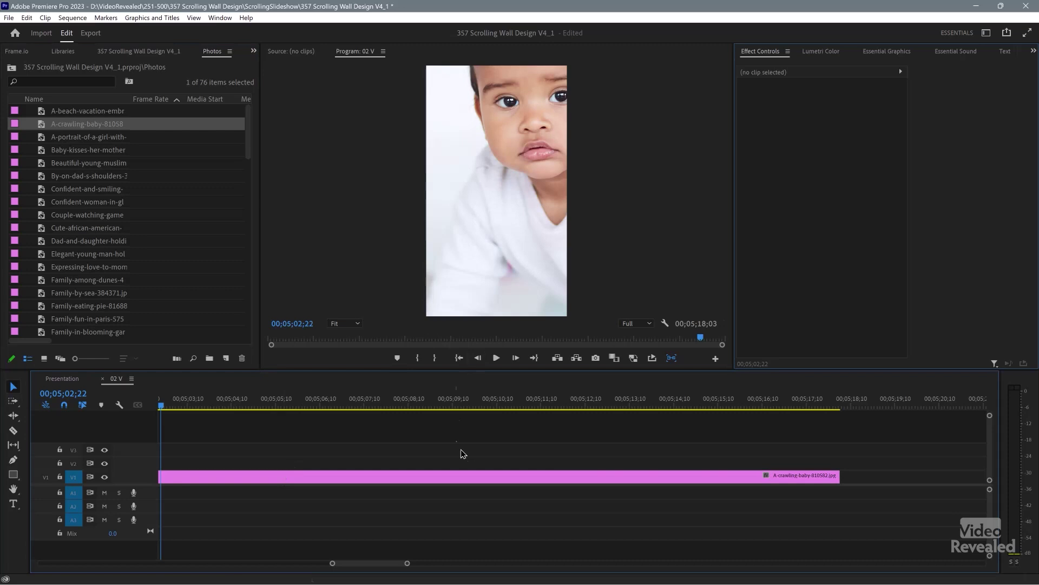
Shift the baby photo left to Position X 380 and close 02 V
click(473, 478)
mouse_move(826, 108)
mouse_down()
mouse_move(801, 108)
mouse_move(850, 117)
mouse_move(800, 123)
mouse_move(847, 111)
mouse_move(826, 109)
mouse_up()
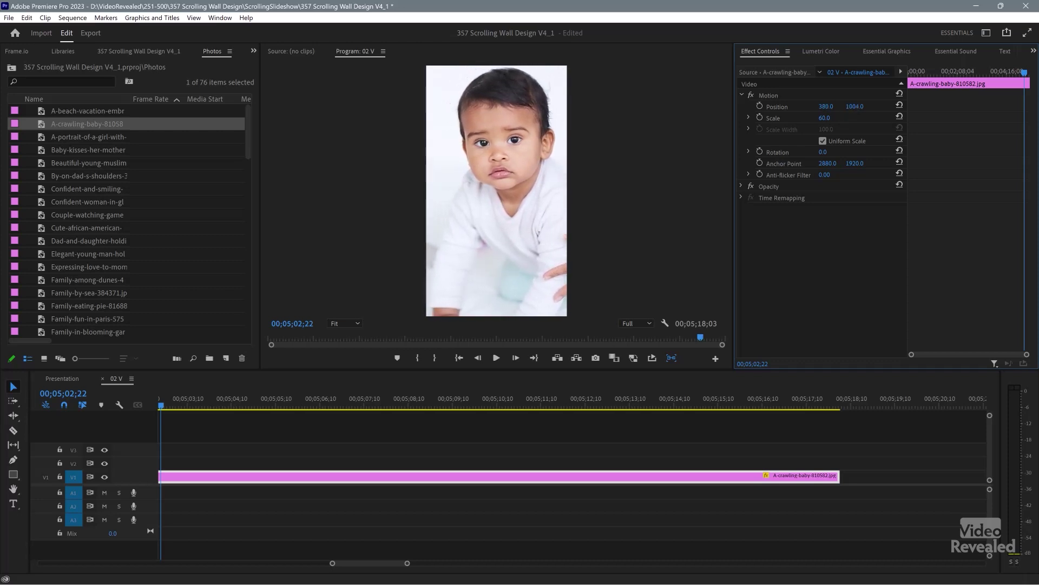
click(102, 379)
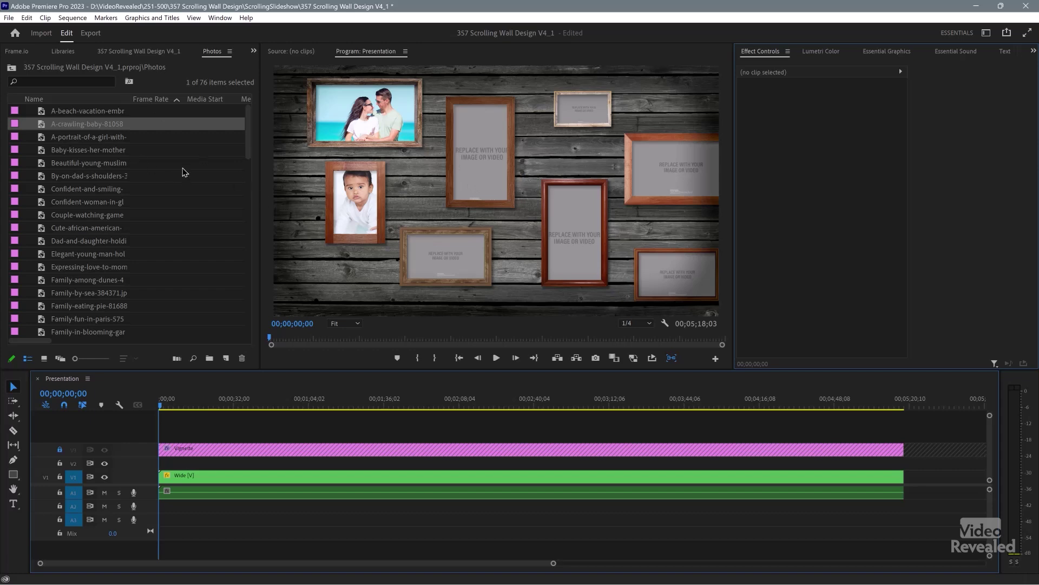
Collapse the Photos bin and scrub the Presentation wall partway through
click(139, 51)
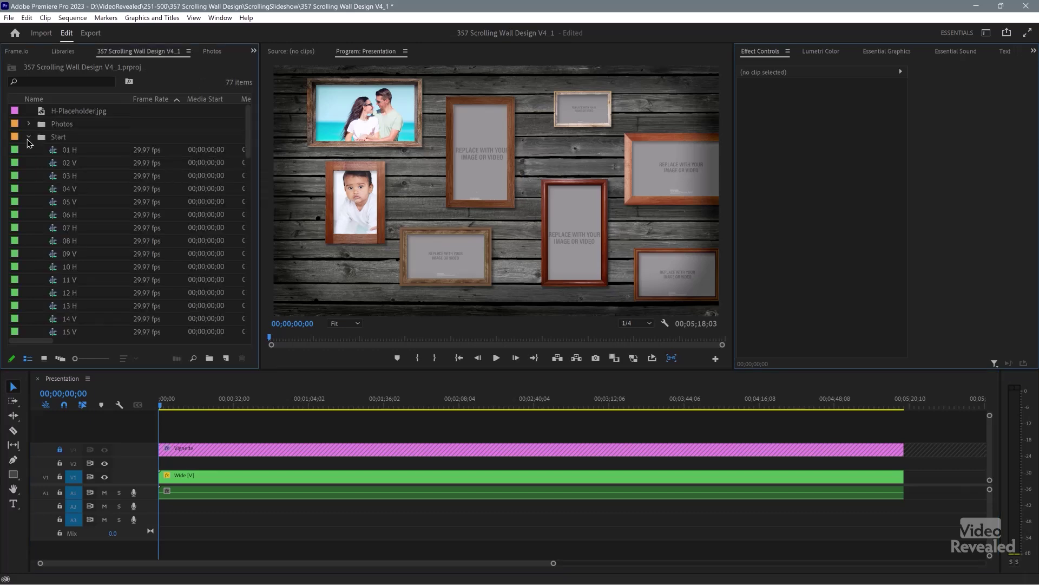
click(28, 124)
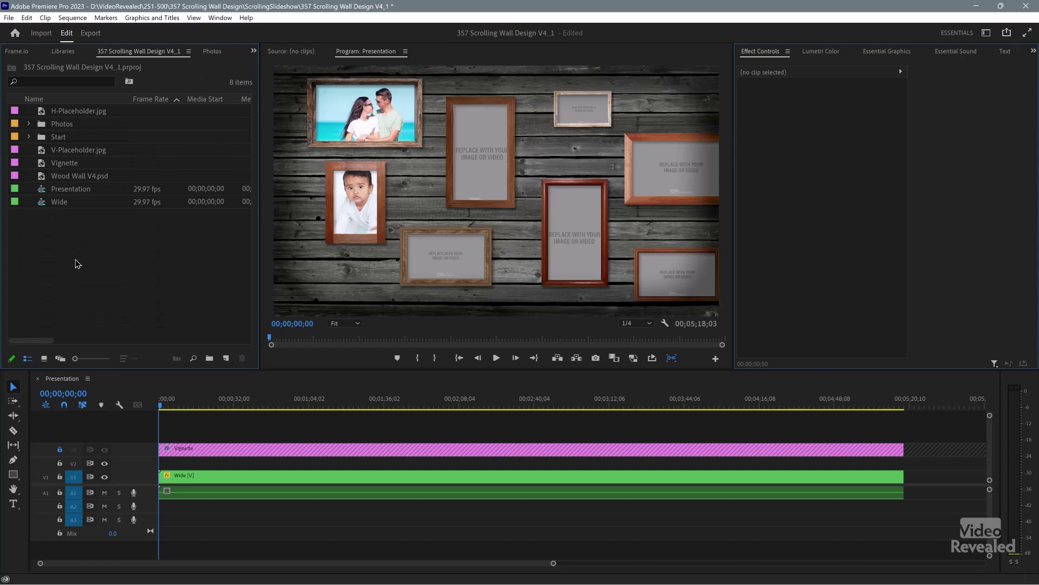
drag(203, 405, 160, 407)
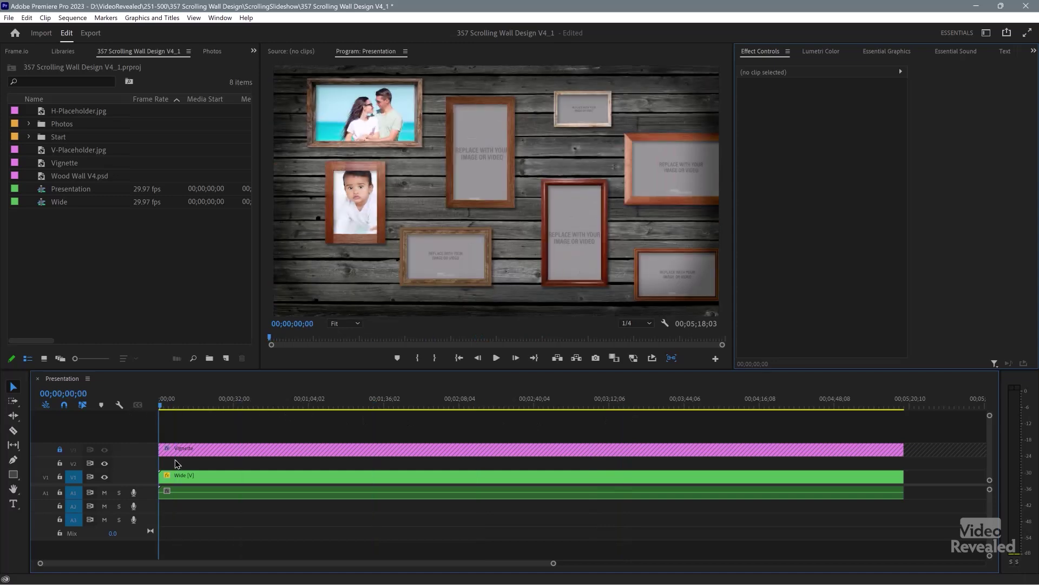
Open and play the nested Wide sequence, then send Wood Wall V4.psd to Photoshop
click(225, 481)
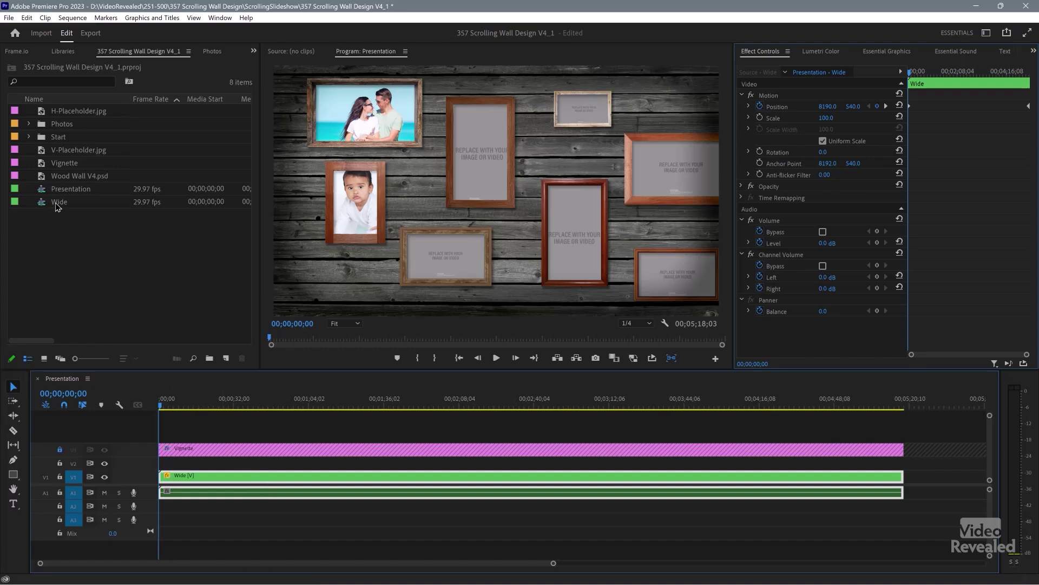
double_click(322, 475)
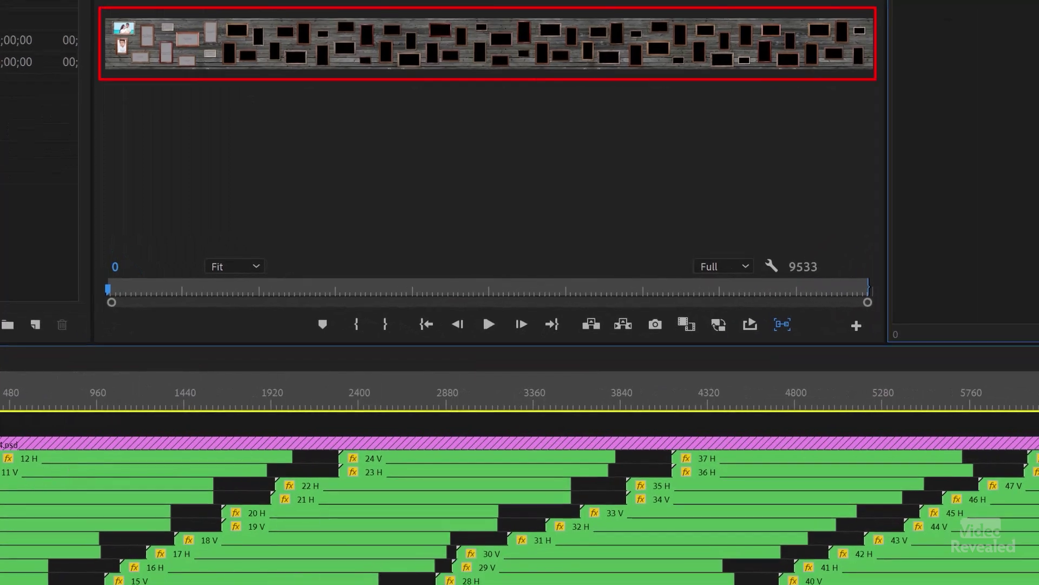
key(space)
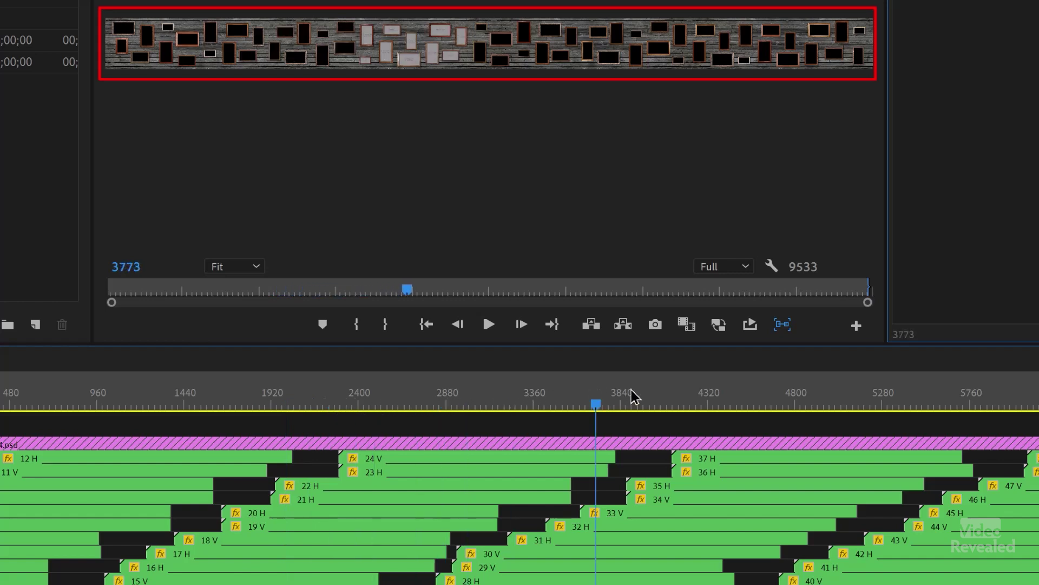
drag(756, 398, 1034, 400)
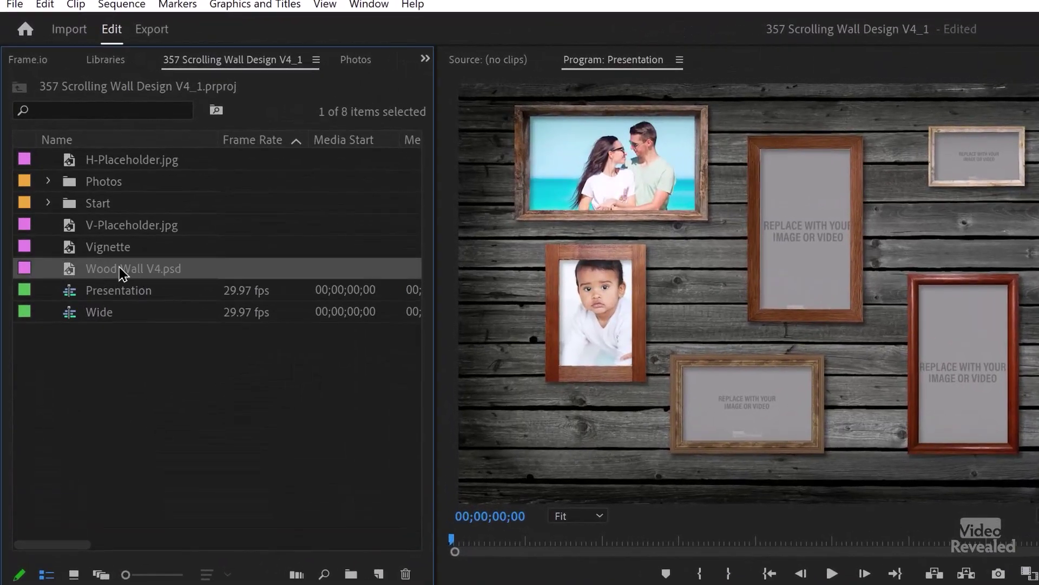
click(52, 7)
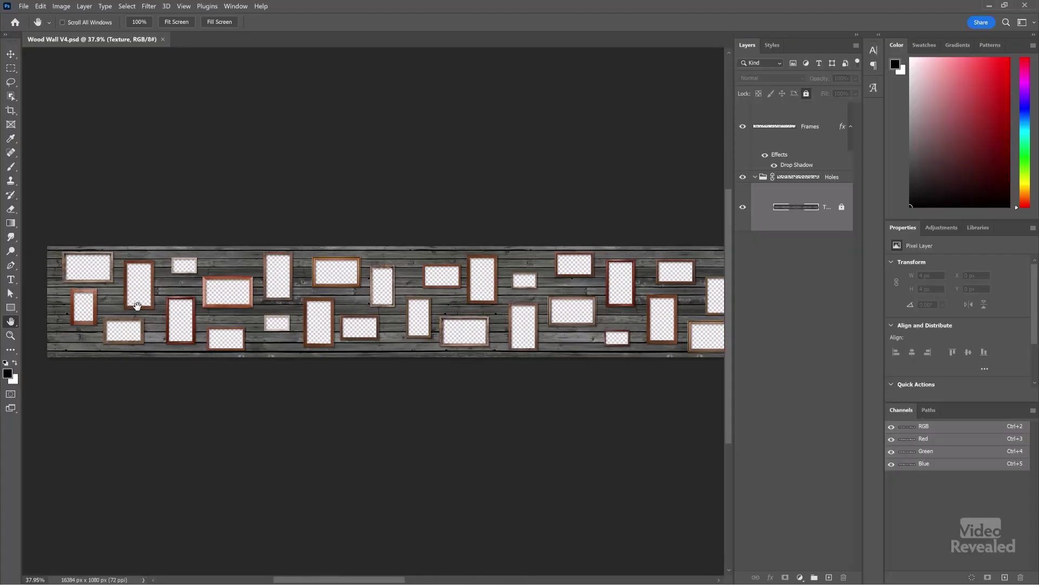
scroll(136, 307, up, 5)
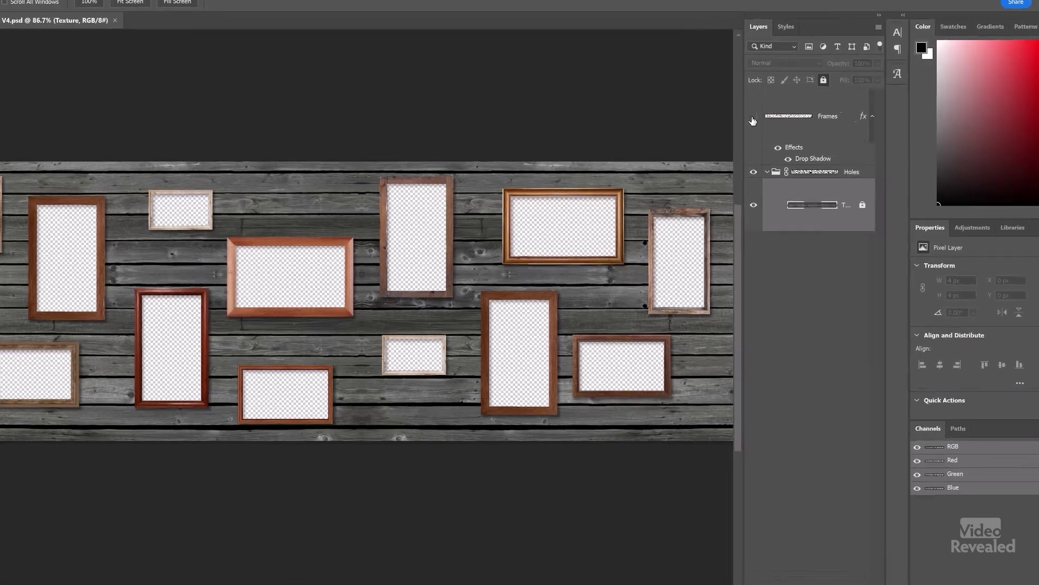
Toggle the Frames layer off and on and view the Holes mask by itself
click(744, 129)
click(819, 55)
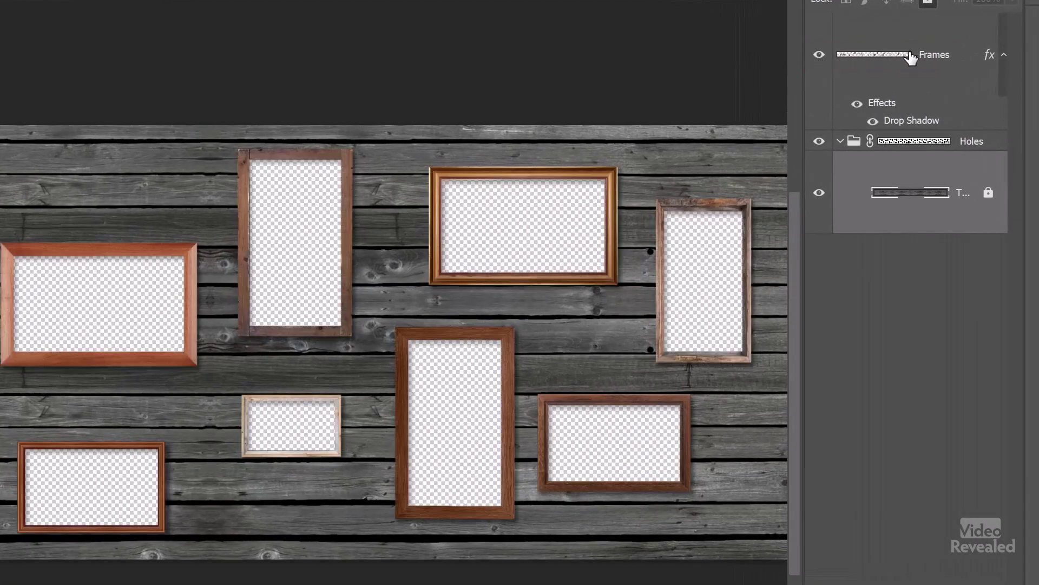
alt+click(915, 142)
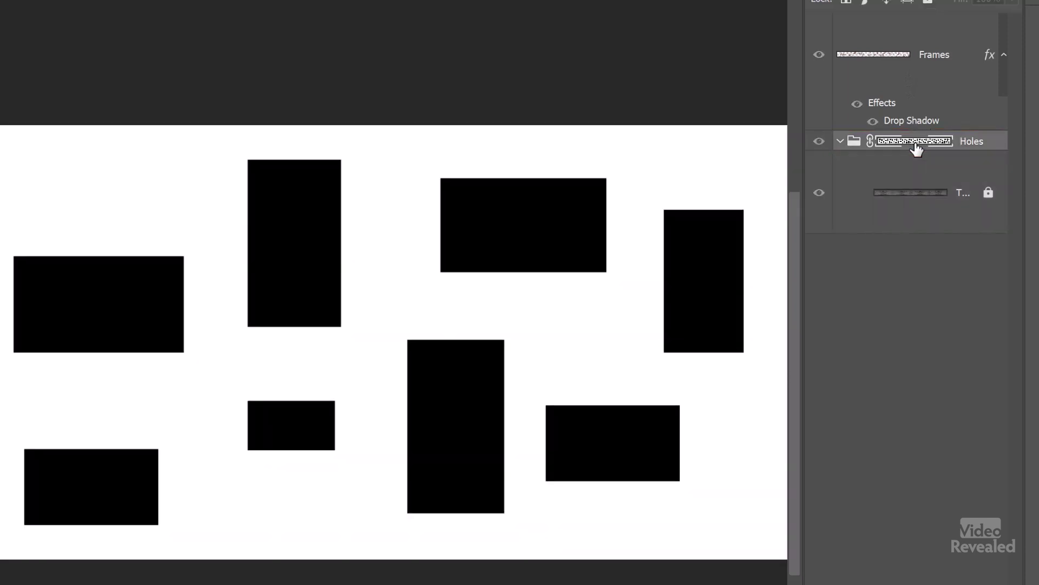
alt+click(917, 147)
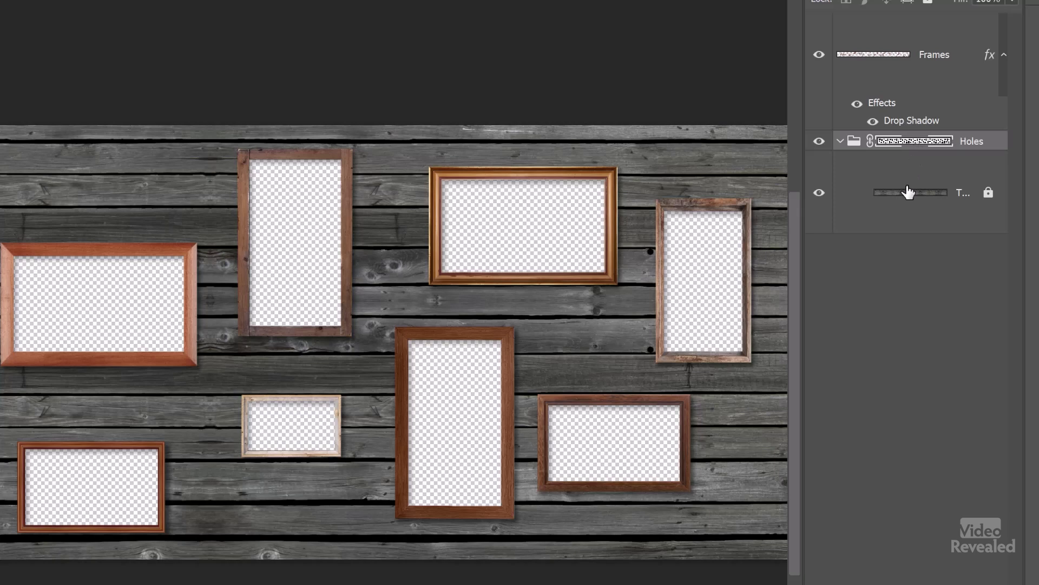
Disable and re-enable the Holes mask to see the full wood, then select the Texture layer
click(818, 56)
shift+click(902, 147)
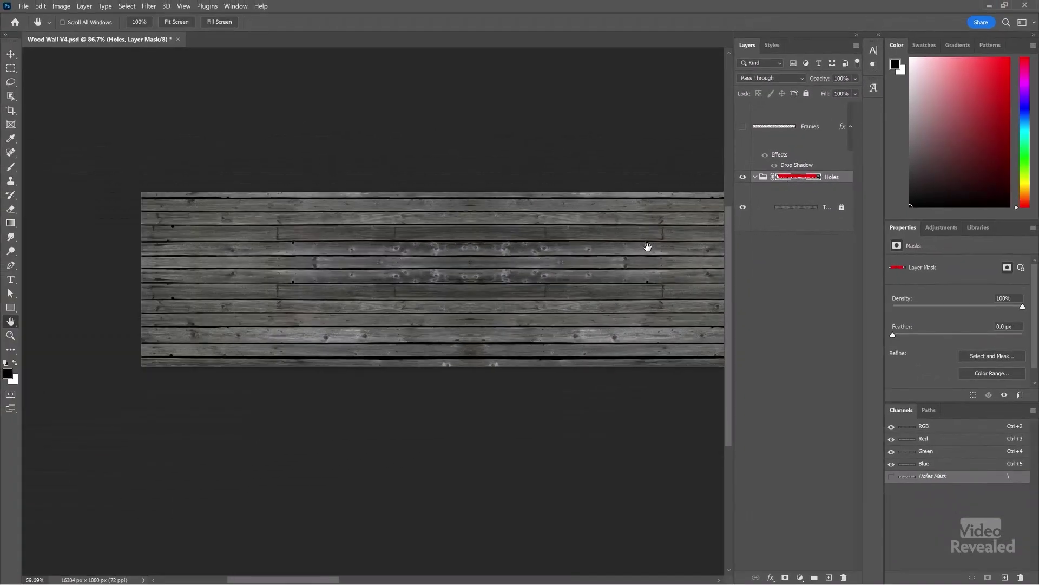
scroll(648, 249, down, 5)
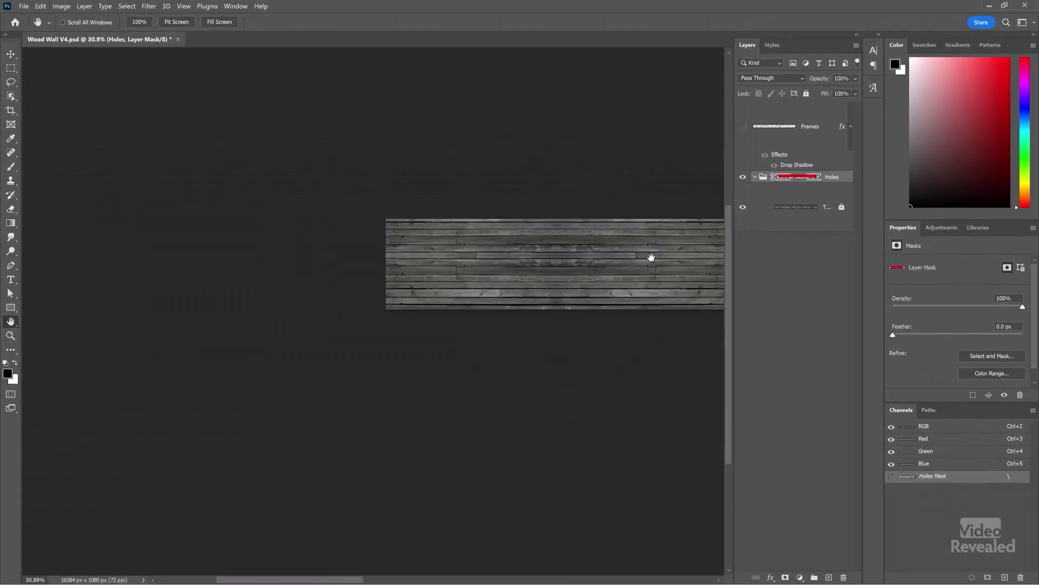
scroll(650, 255, right, 10)
drag(362, 329, 599, 286)
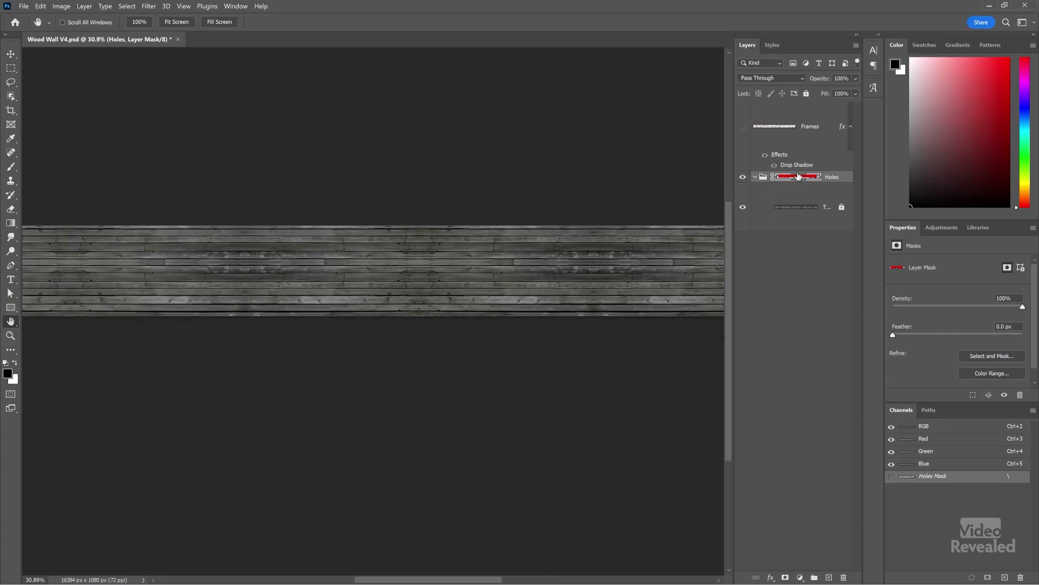
click(798, 176)
shift+click(797, 177)
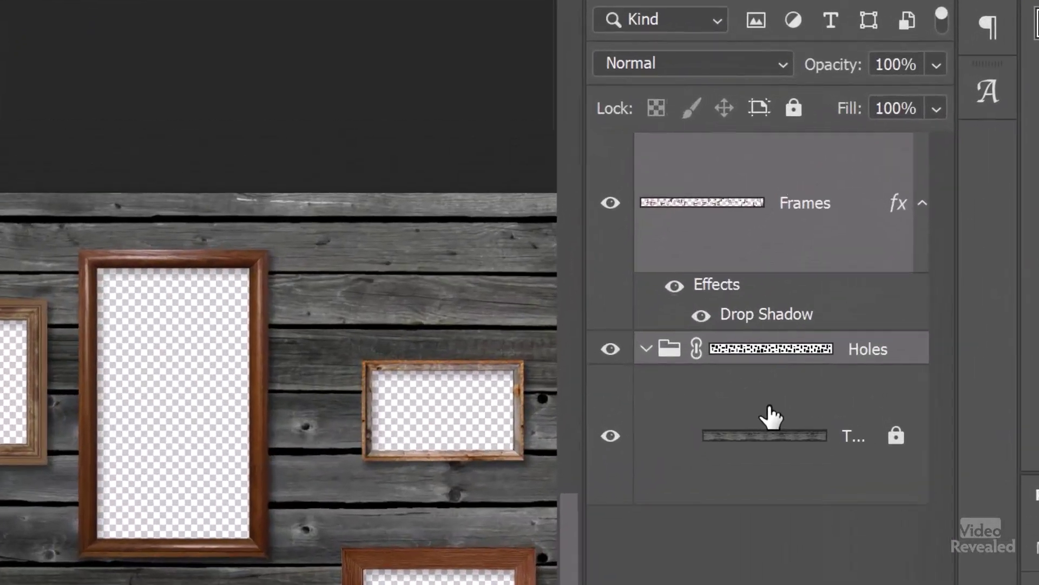
click(771, 433)
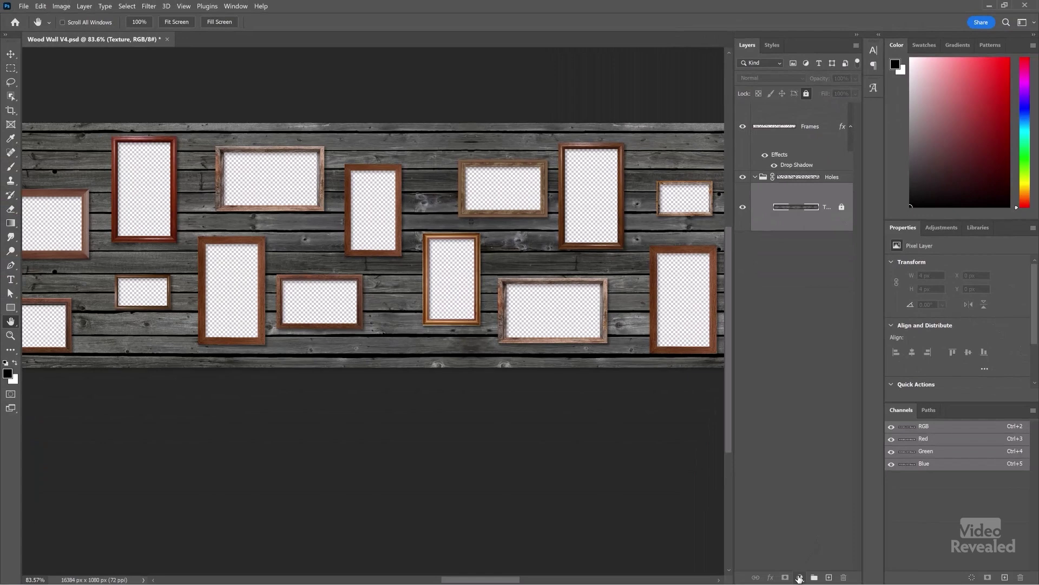
click(800, 577)
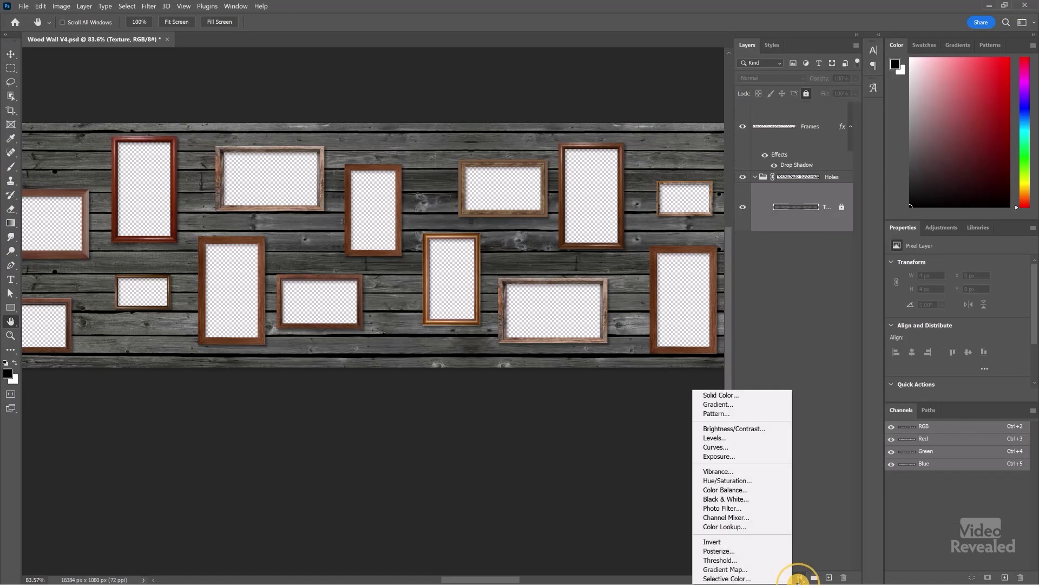
Add a Gradient Fill layer using a Foreground-to-Background white-to-grey gradient
click(759, 407)
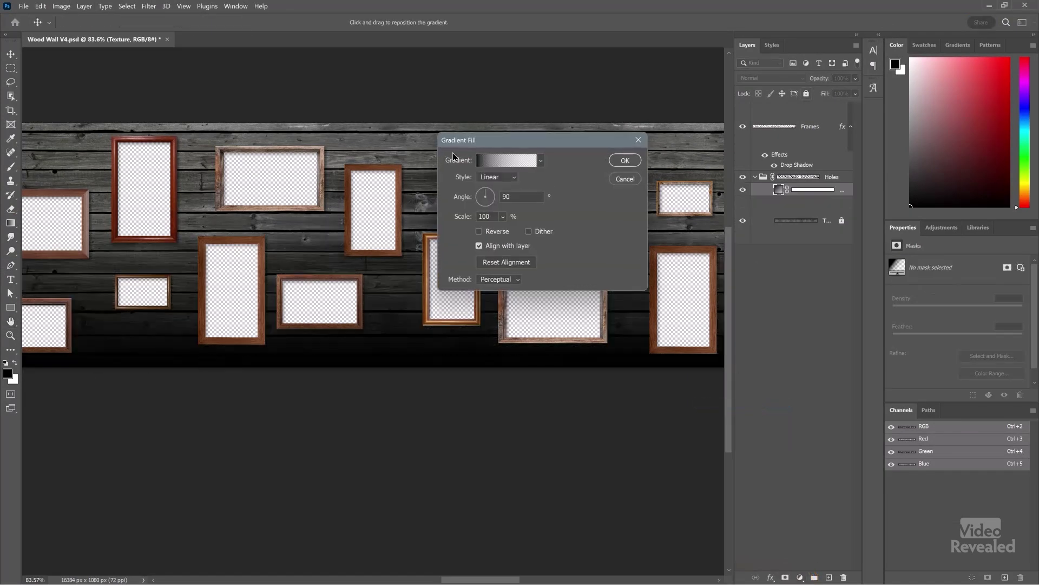
click(495, 163)
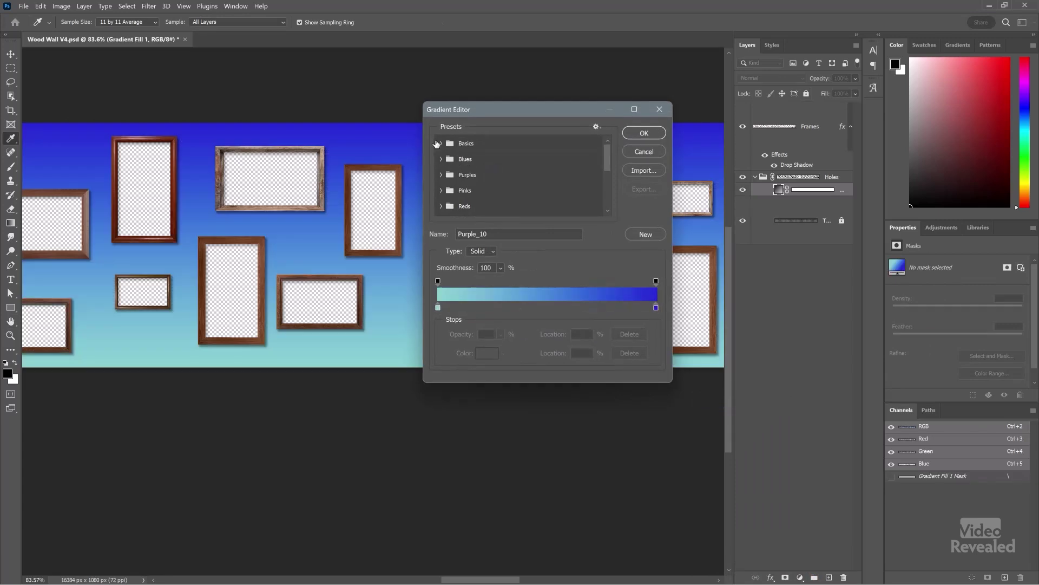
click(442, 144)
click(454, 158)
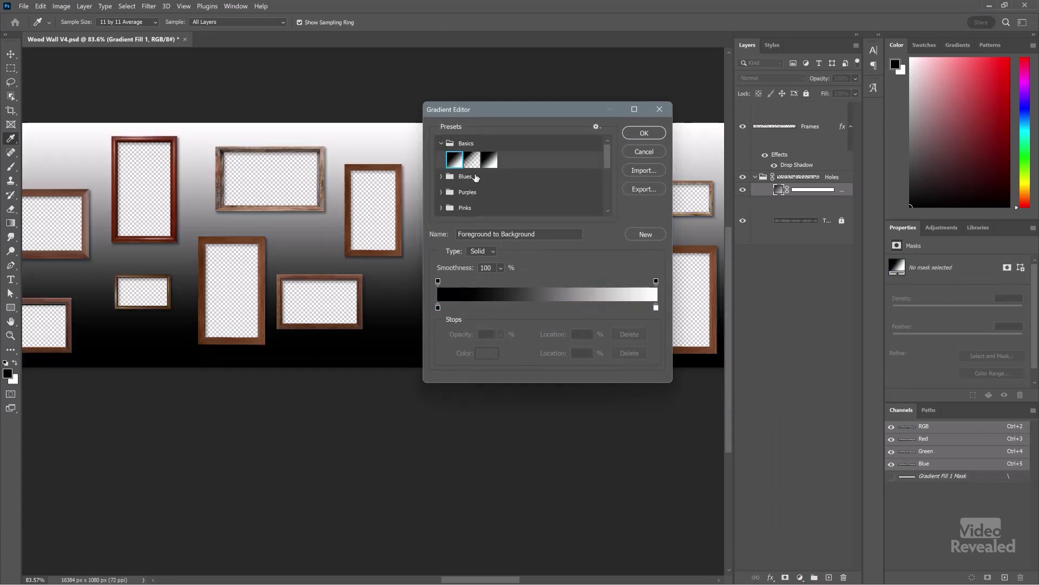
double_click(438, 307)
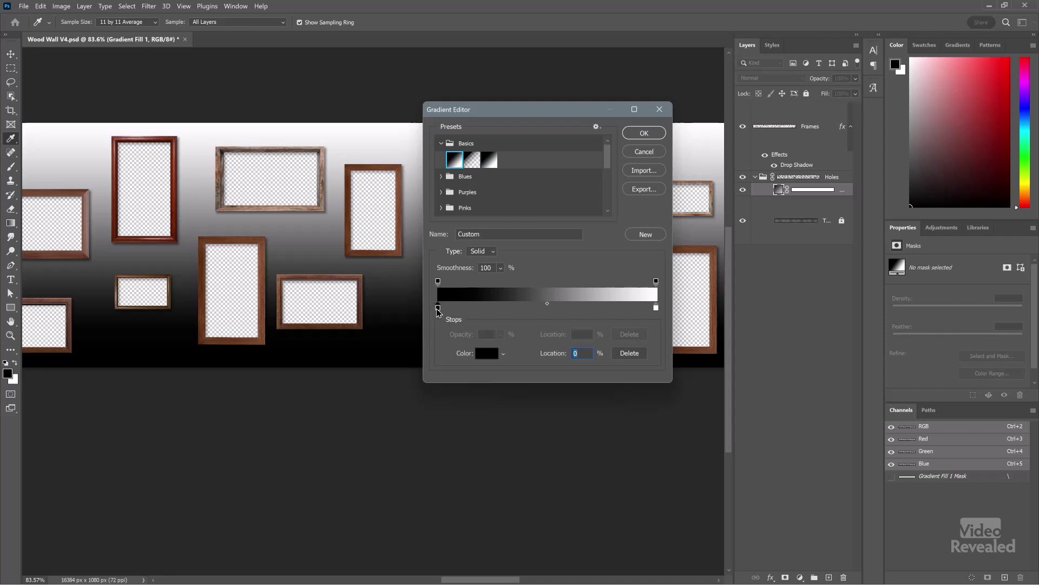
click(399, 230)
click(400, 216)
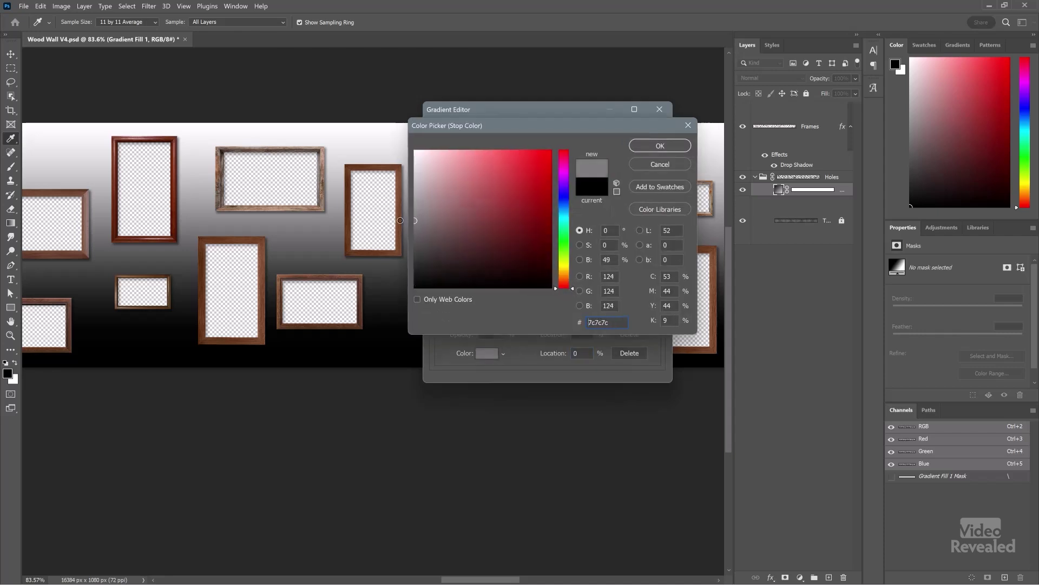
click(648, 148)
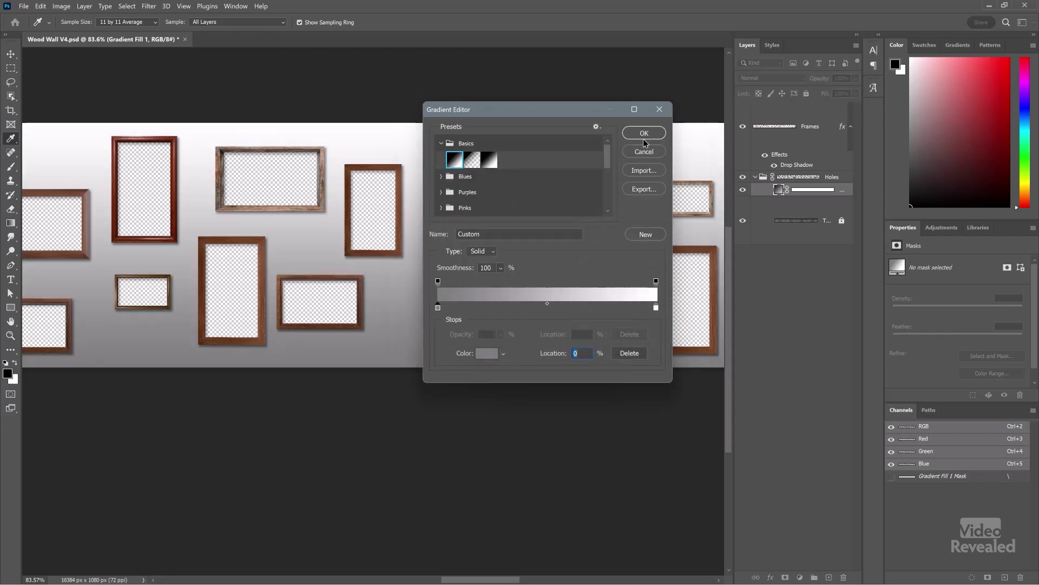
click(643, 135)
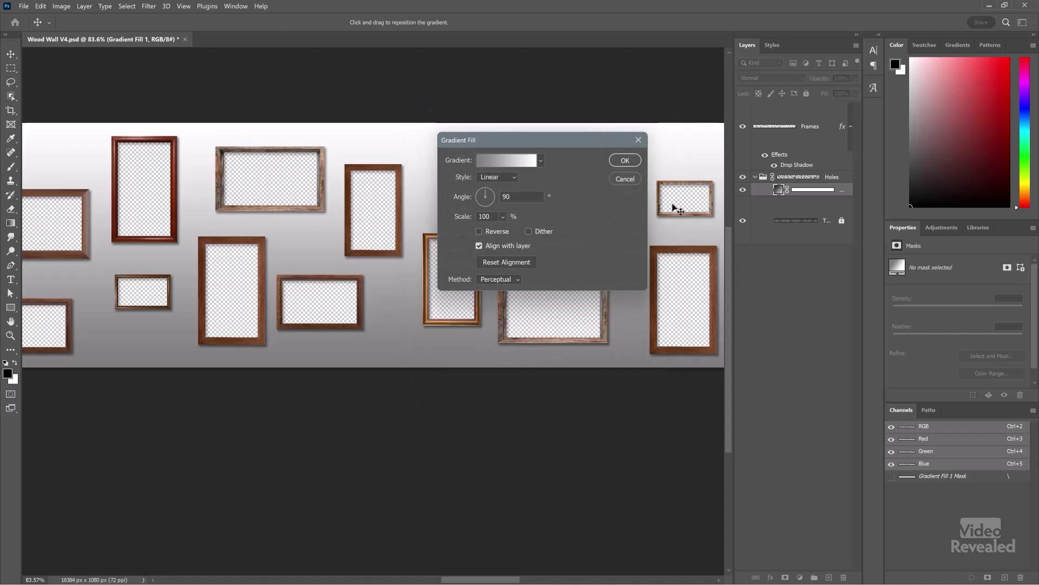
Apply the 90° linear gradient fill and toggle it to compare against the wood
key(space)
click(629, 161)
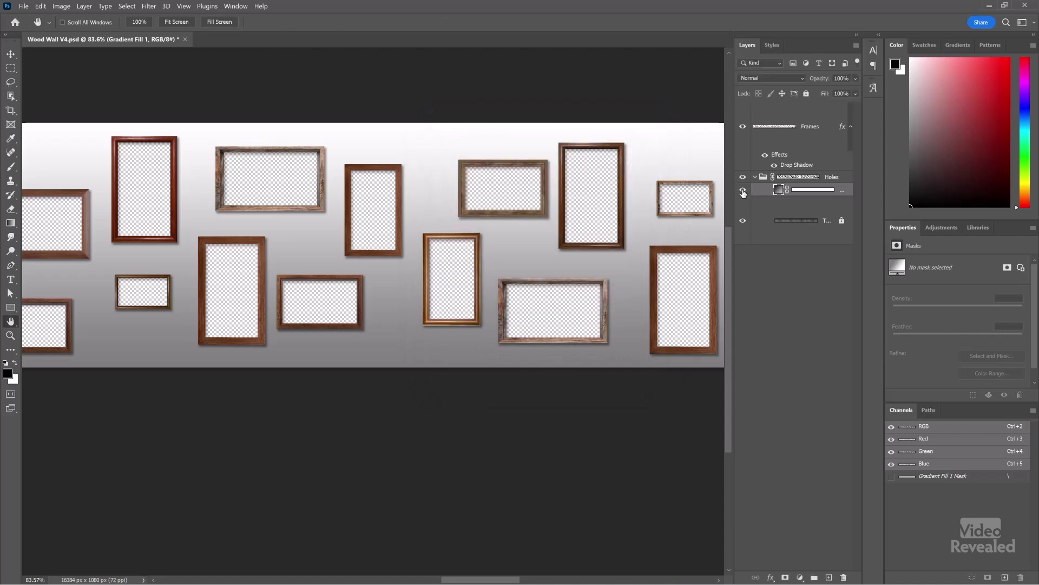
click(743, 191)
click(743, 191)
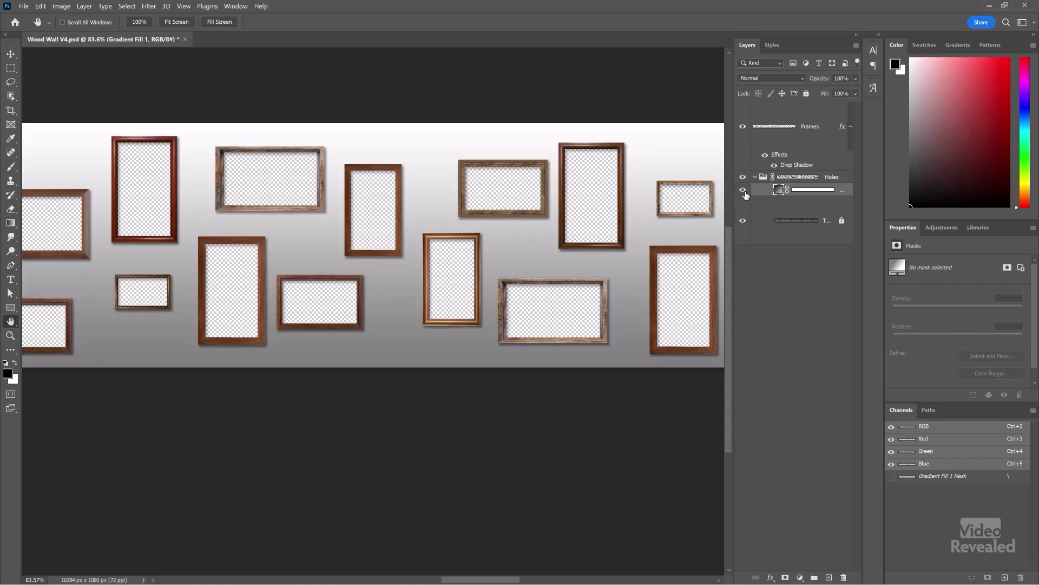
Select the Frames layer and re-enable its Drop Shadow effect
click(809, 128)
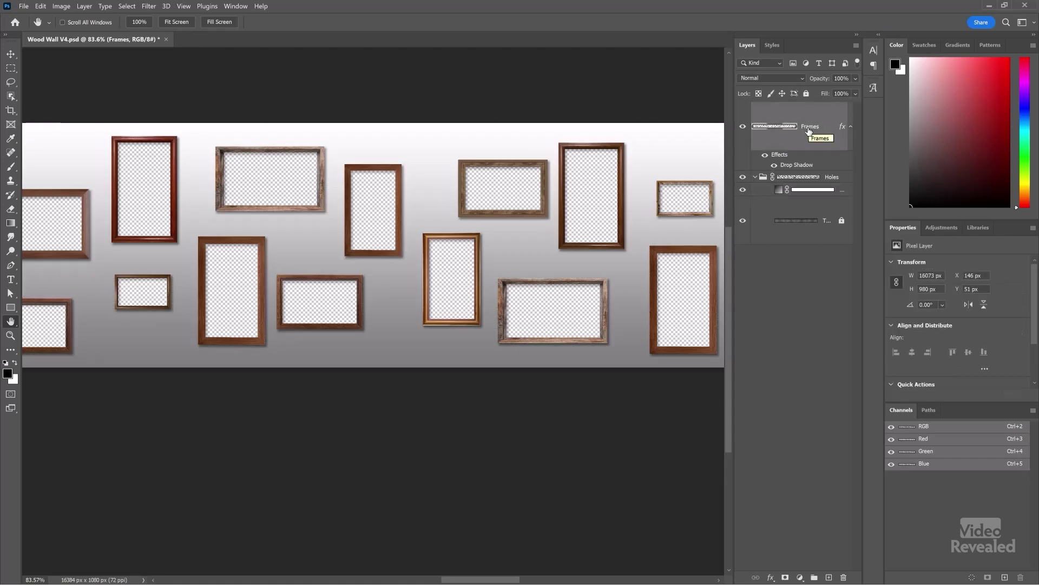
scroll(512, 227, up, 5)
drag(520, 229, 220, 263)
scroll(213, 274, down, 1)
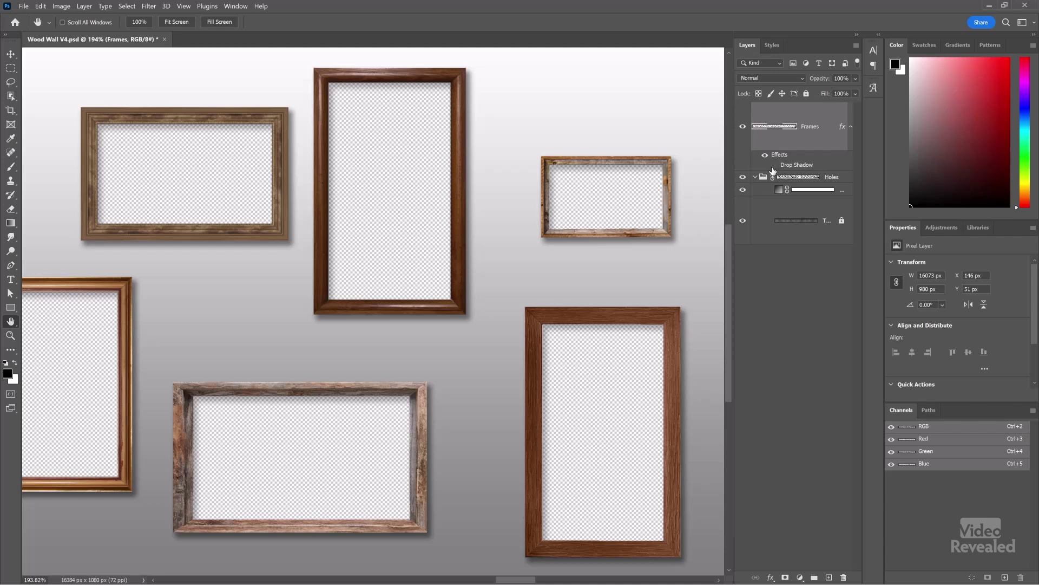
click(774, 166)
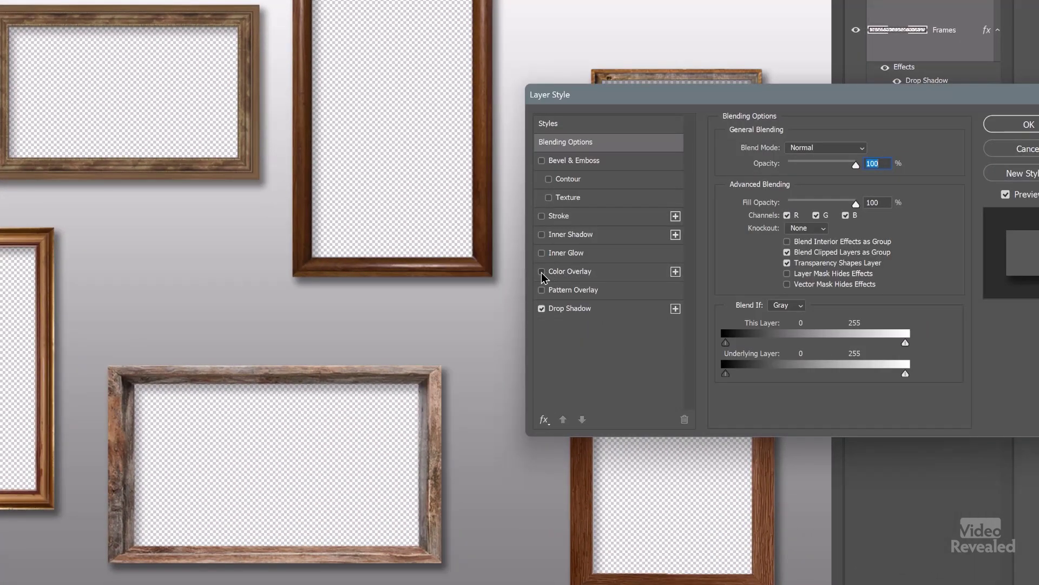
Add a Color Overlay to the frames: Normal, 100% opacity, colour #989898
click(542, 271)
click(577, 274)
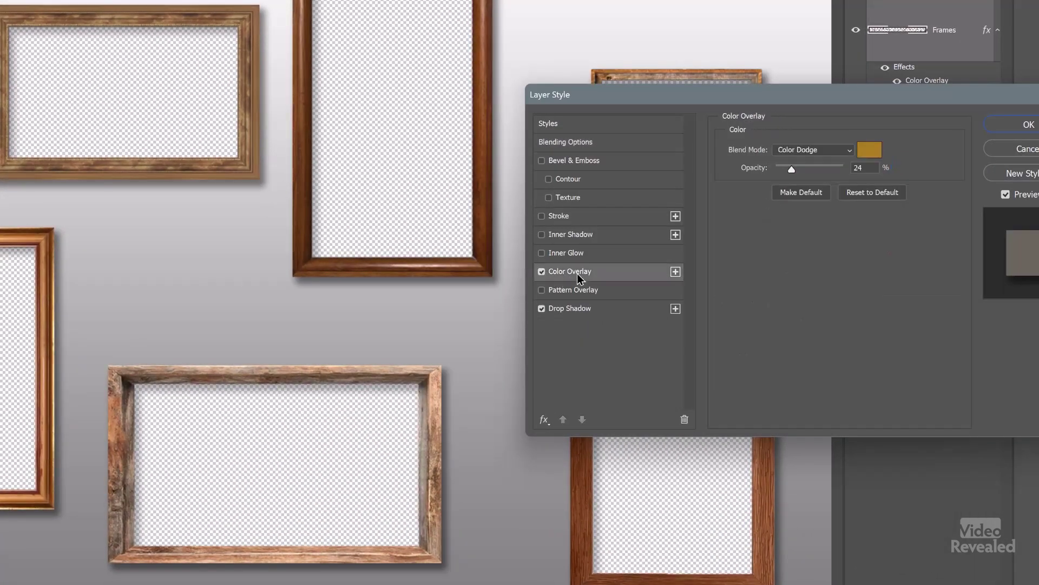
click(830, 148)
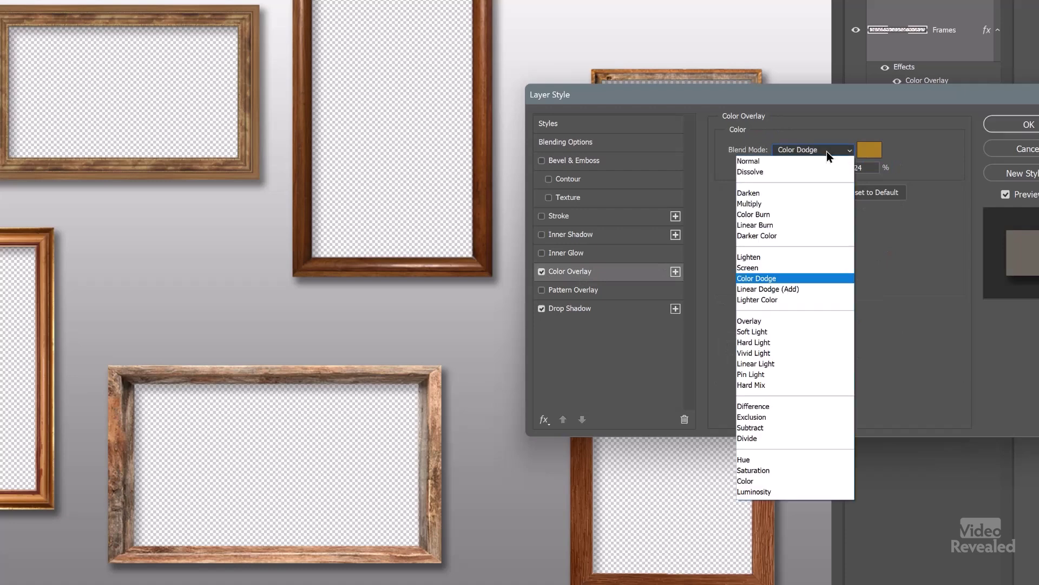
click(802, 163)
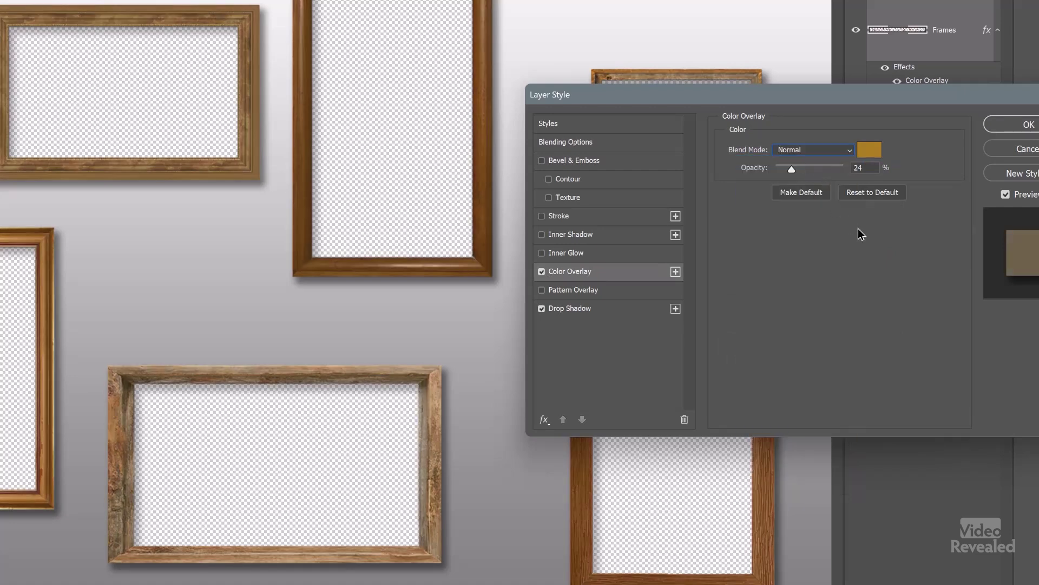
drag(838, 172, 864, 172)
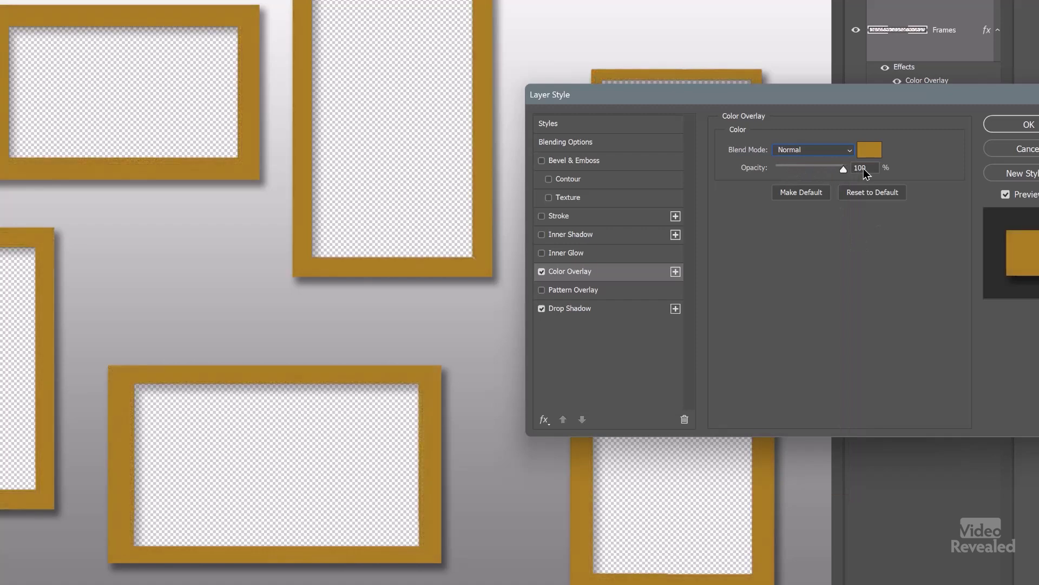
click(869, 149)
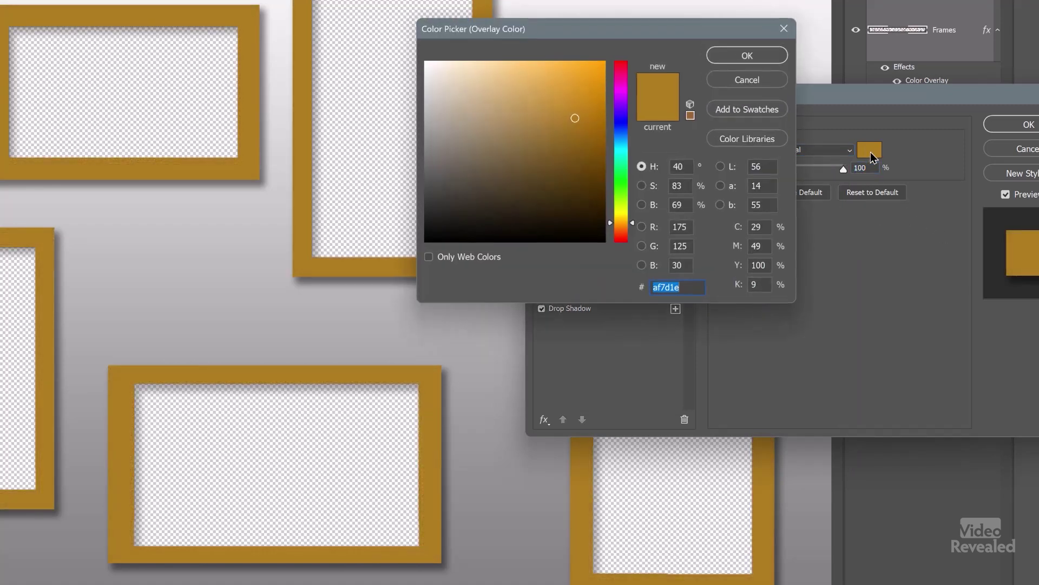
mouse_move(486, 128)
mouse_down()
mouse_move(401, 59)
mouse_move(372, 127)
mouse_up()
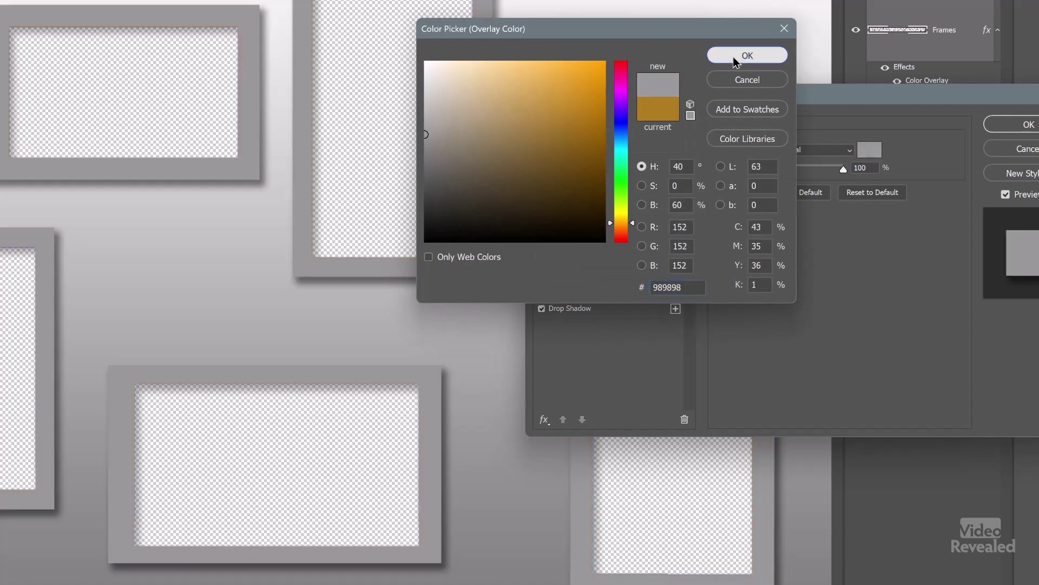
click(741, 54)
Add Bevel & Emboss to the frames: Chisel Soft, Depth 532%, Size 3, Soften 2
click(542, 161)
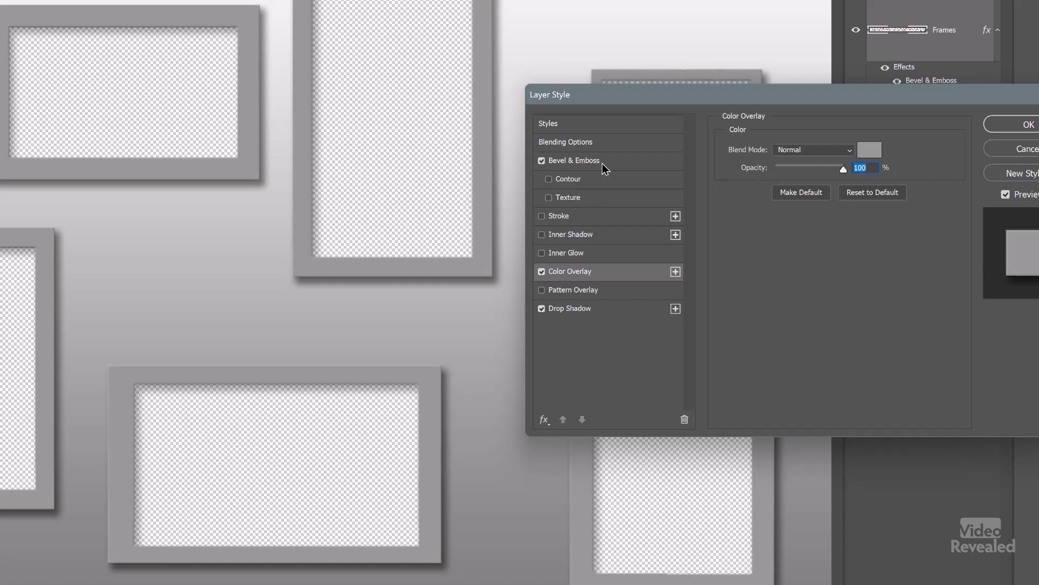
click(594, 165)
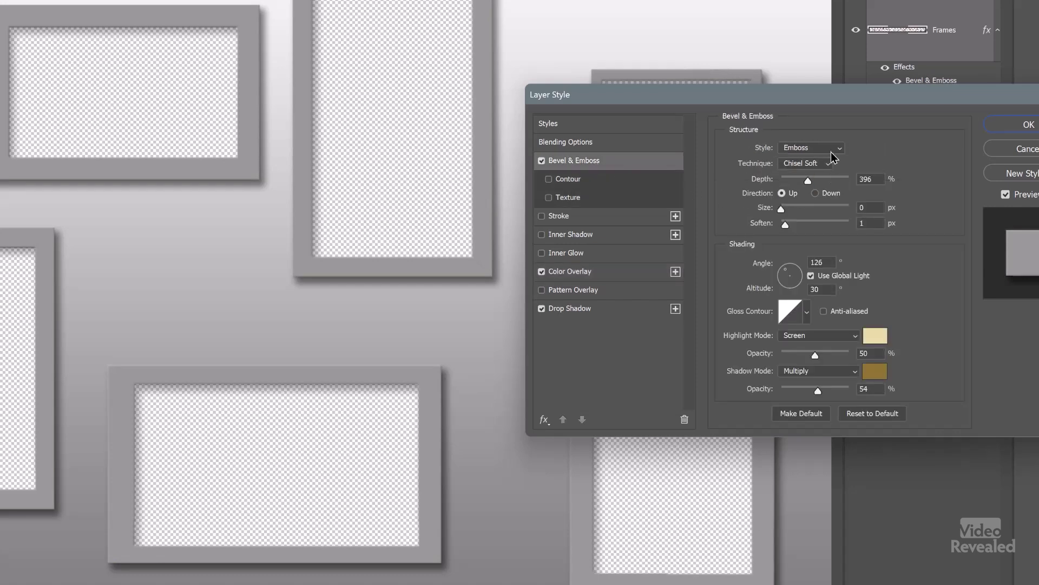
click(823, 163)
click(893, 164)
drag(812, 180, 820, 181)
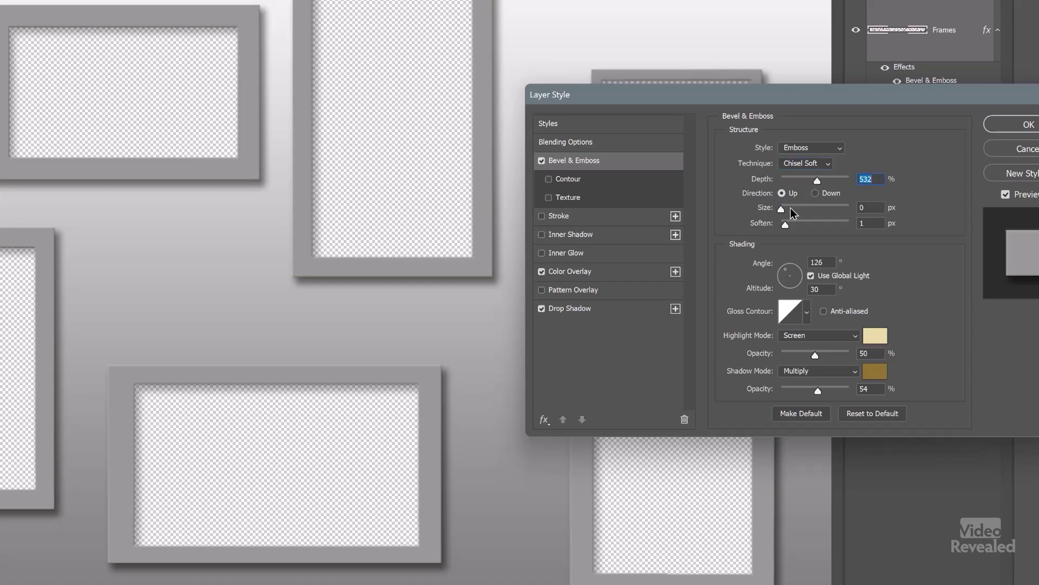
mouse_move(781, 222)
mouse_down()
mouse_move(792, 228)
mouse_move(784, 209)
mouse_up()
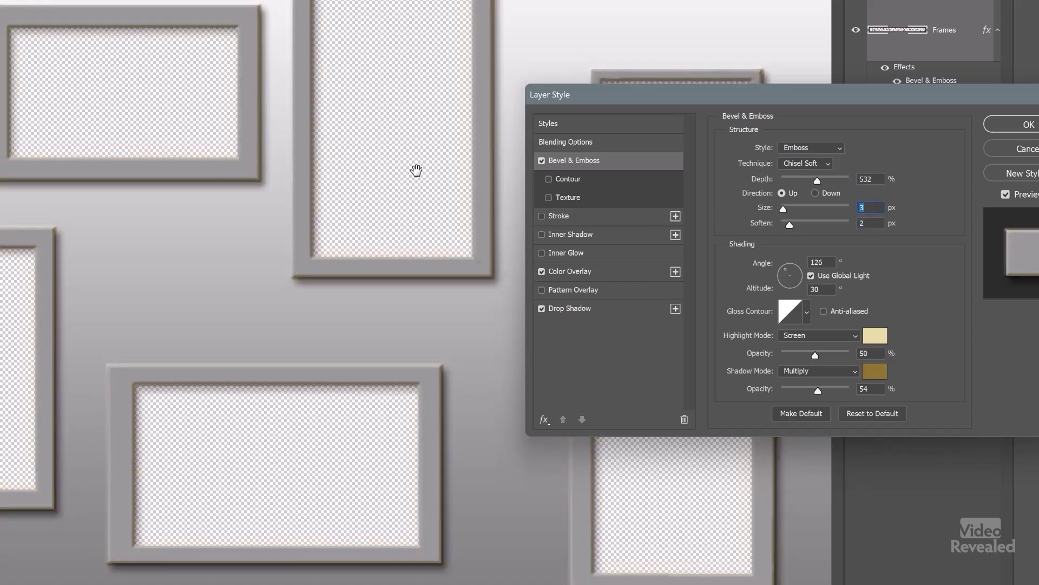
Darken the Color Overlay to #373737 and save Wood Wall V4.psd
click(597, 271)
click(869, 150)
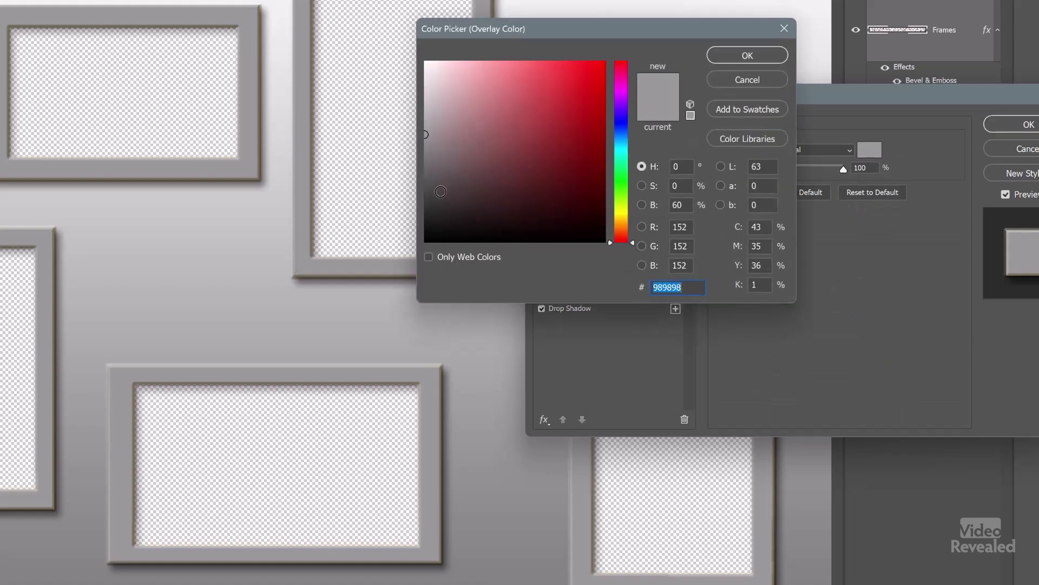
drag(436, 190, 396, 203)
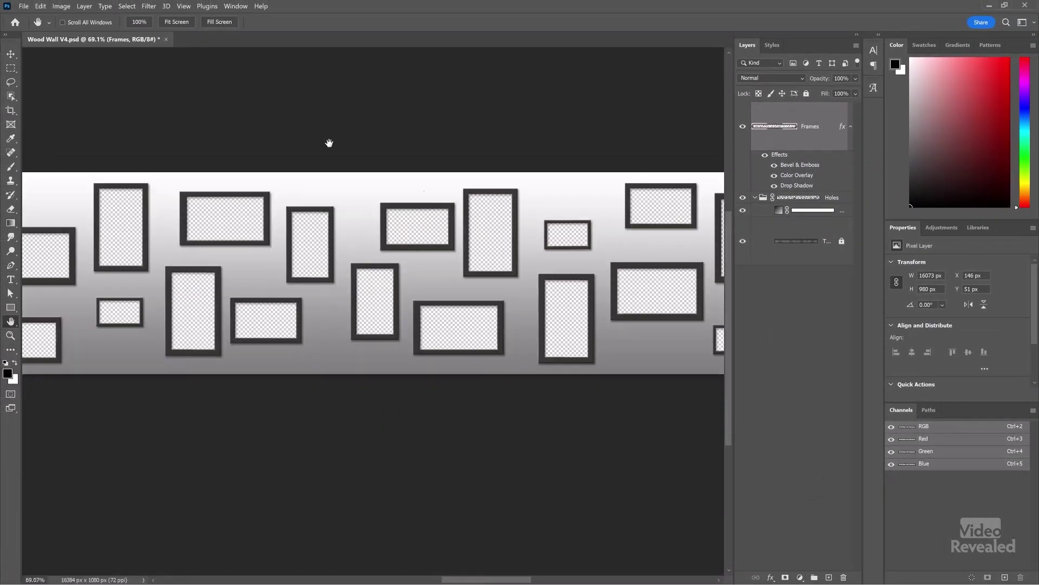
click(23, 5)
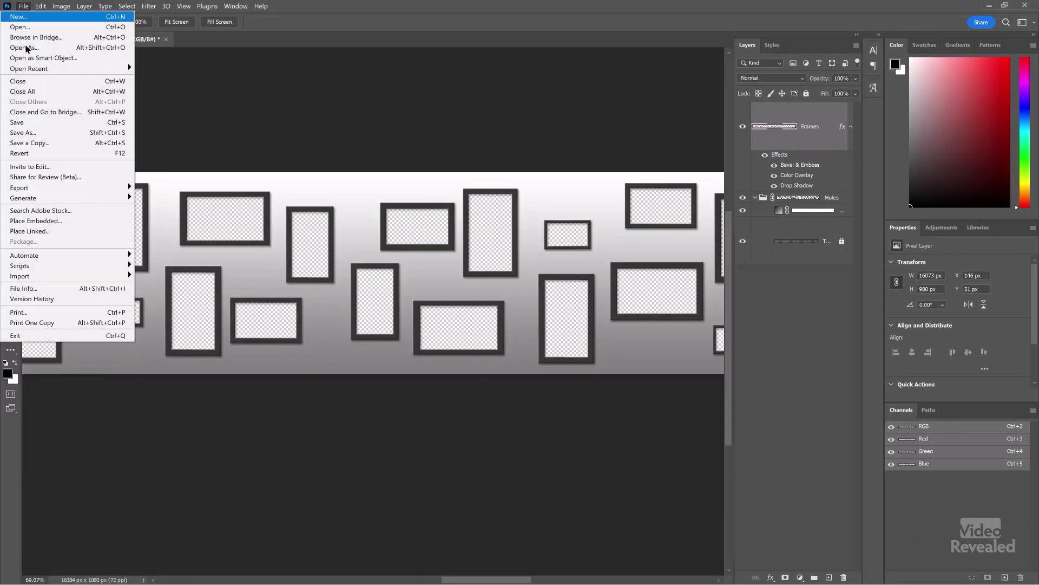
click(28, 121)
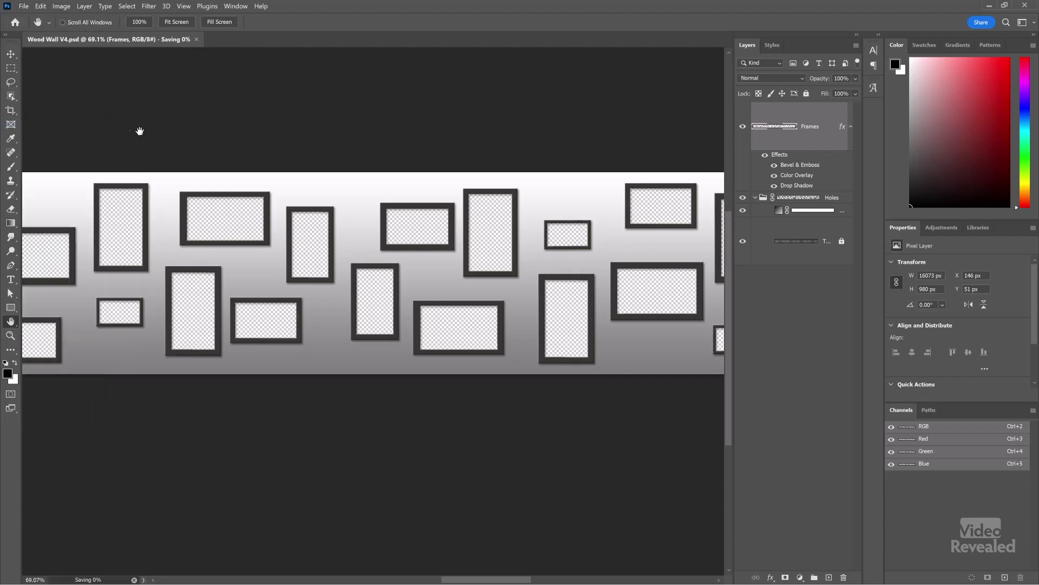
Scrub the Presentation in Premiere full-screen to confirm the charcoal frames on the grey gradient wall
key(alt+Tab)
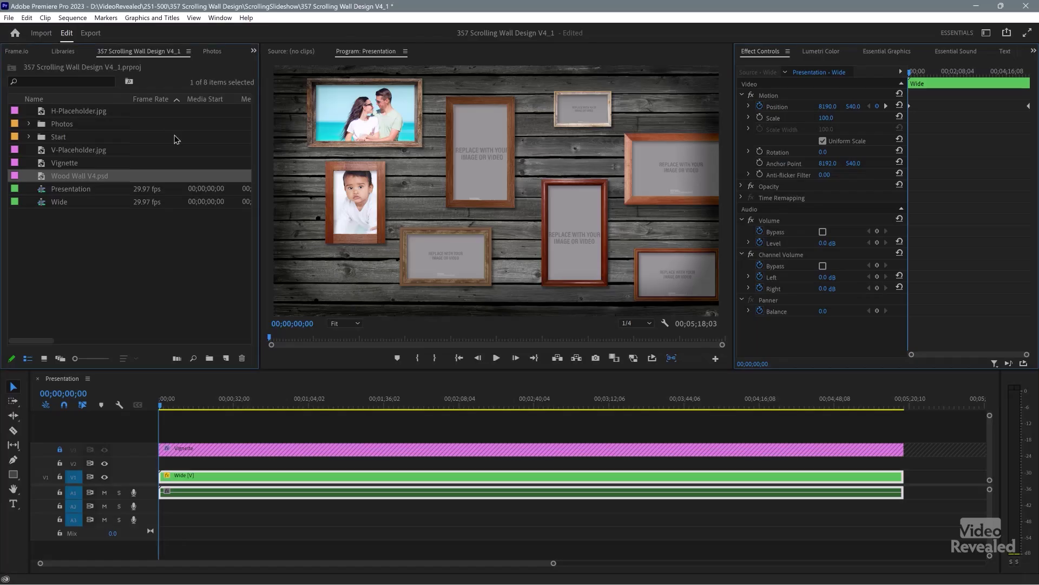
click(128, 270)
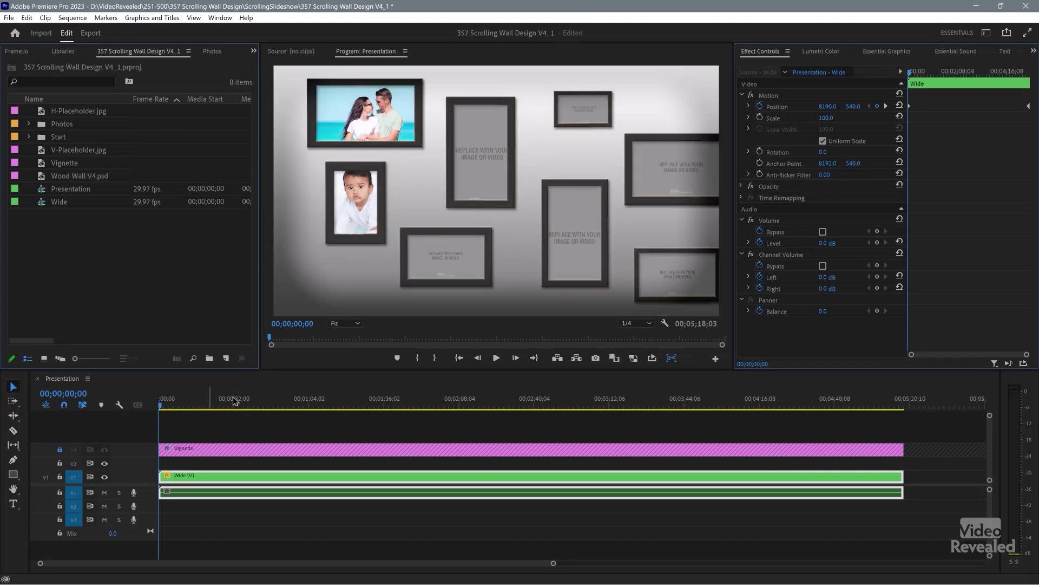
drag(298, 401, 427, 404)
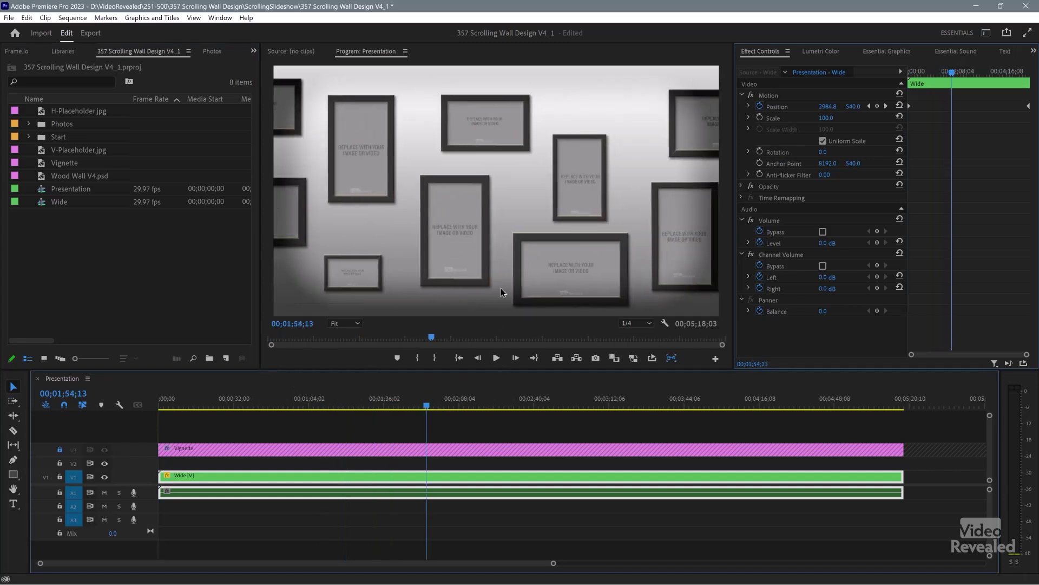
key(grave)
key(grave)
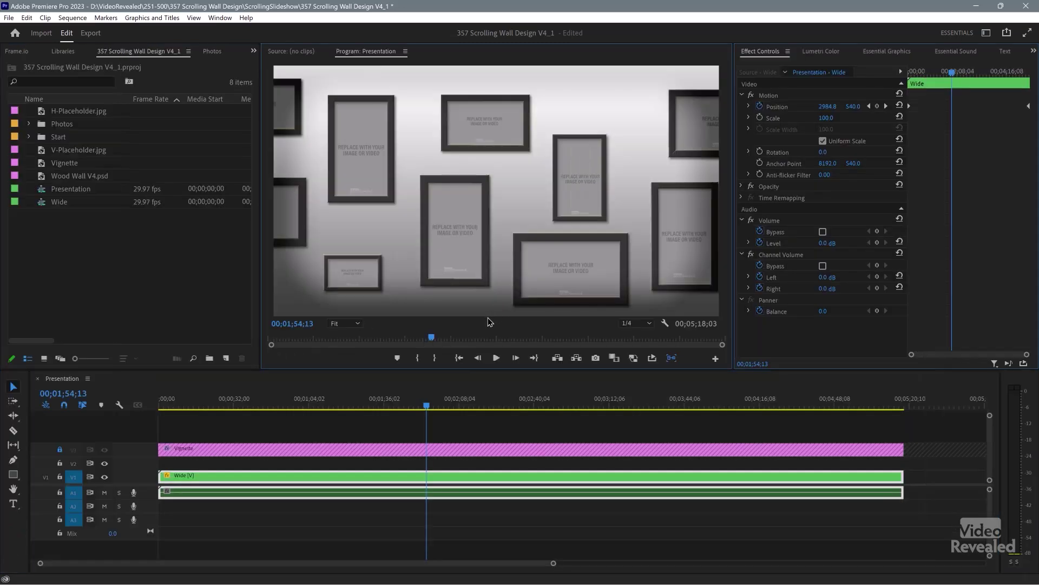
key(alt+Tab)
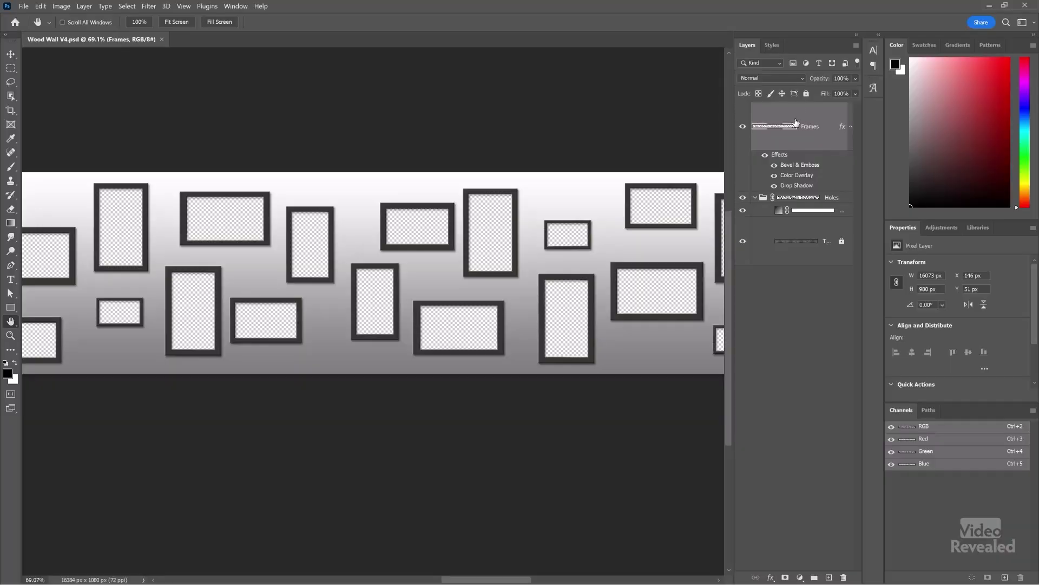
Try ALL_SIZES_chrome_metal styles on the frames, settling on the row-6 dark matte chrome
click(774, 46)
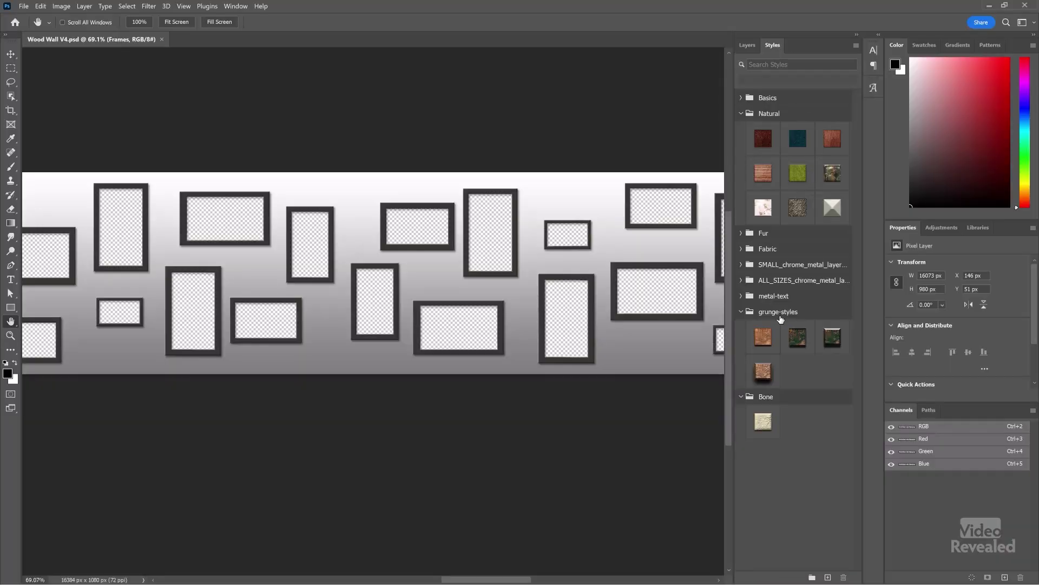
click(741, 281)
click(761, 305)
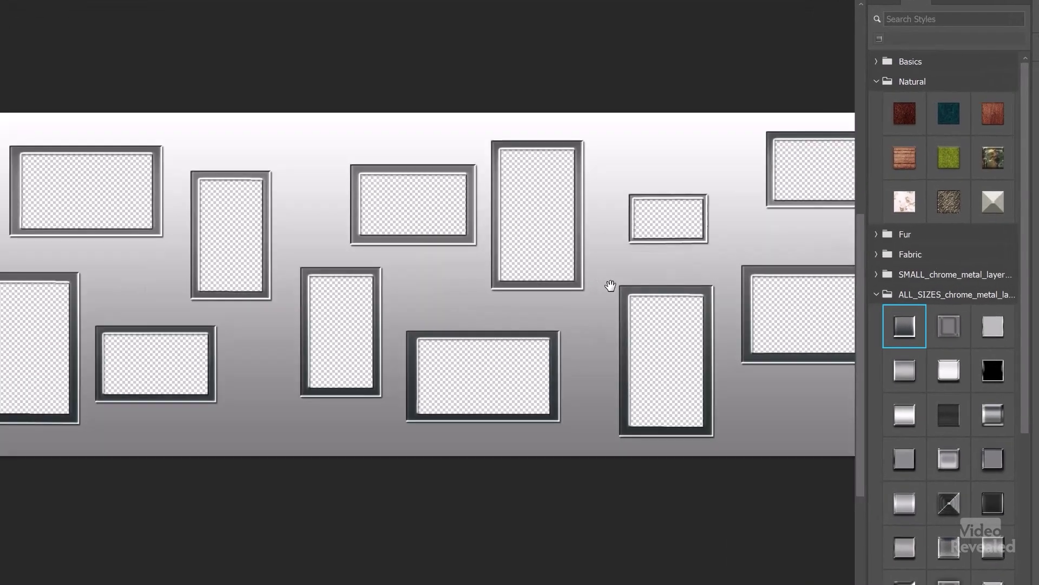
scroll(611, 286, up, 3)
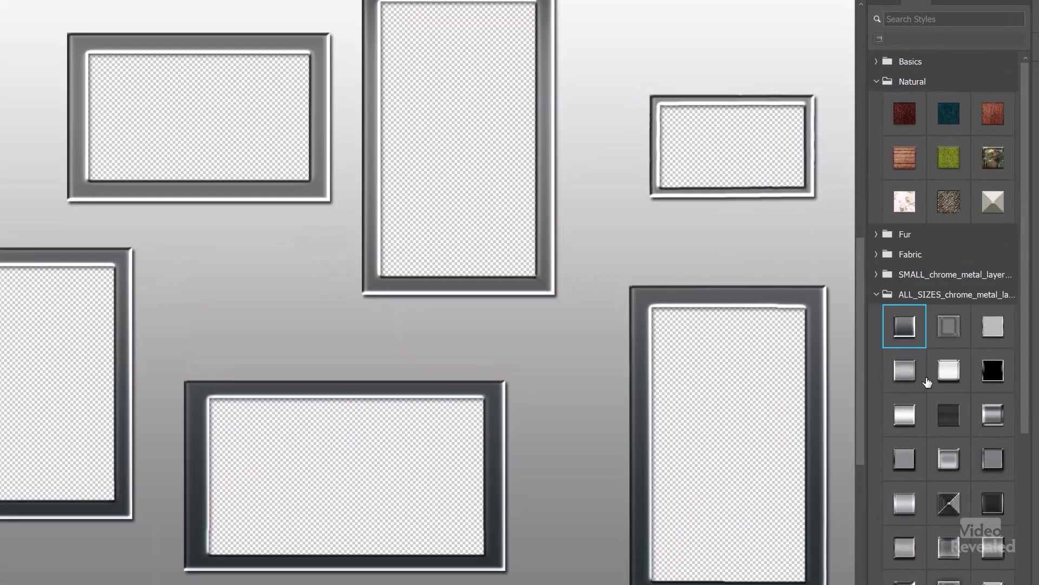
click(955, 370)
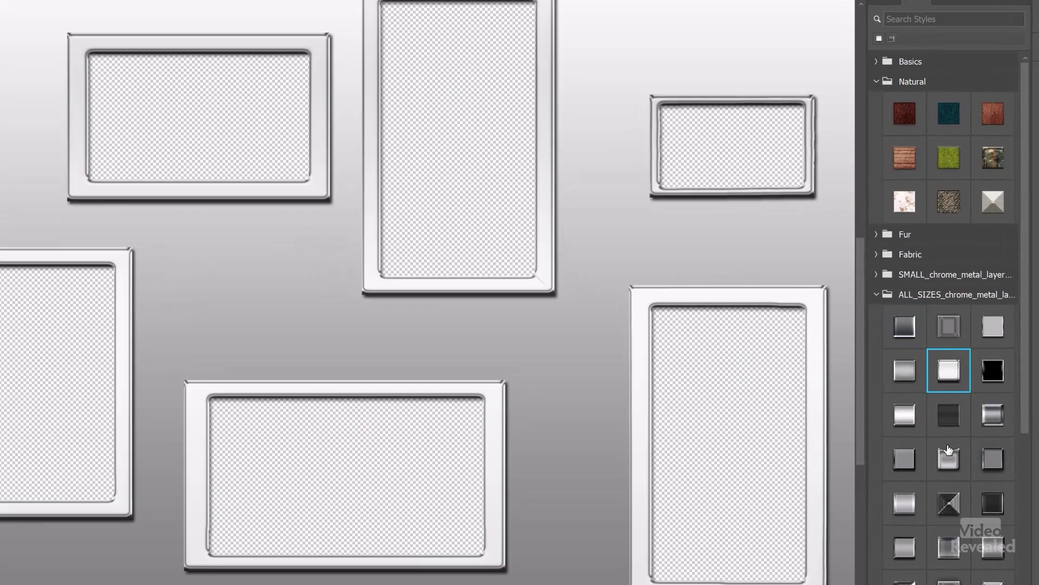
click(948, 463)
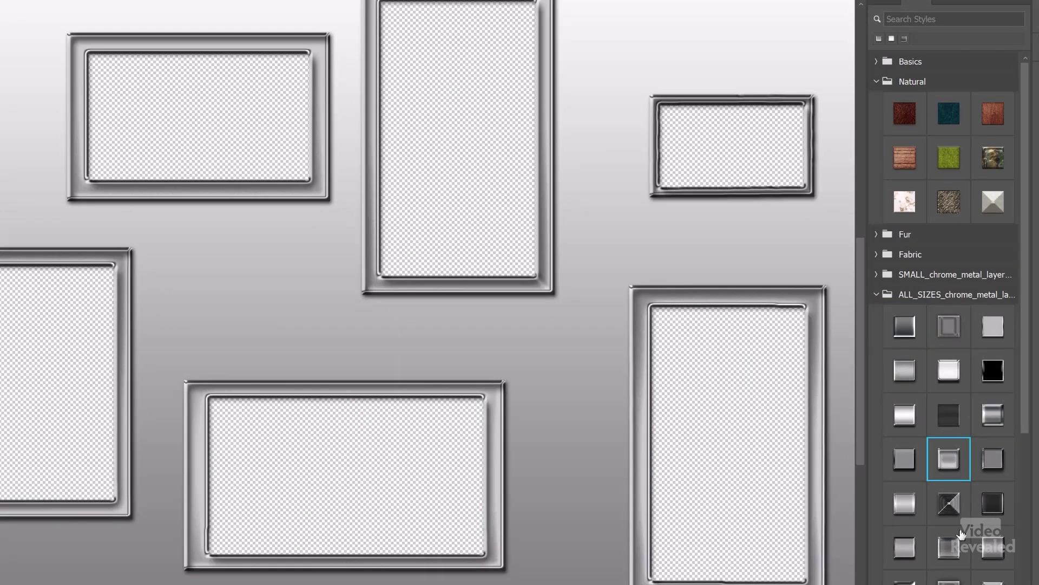
click(944, 547)
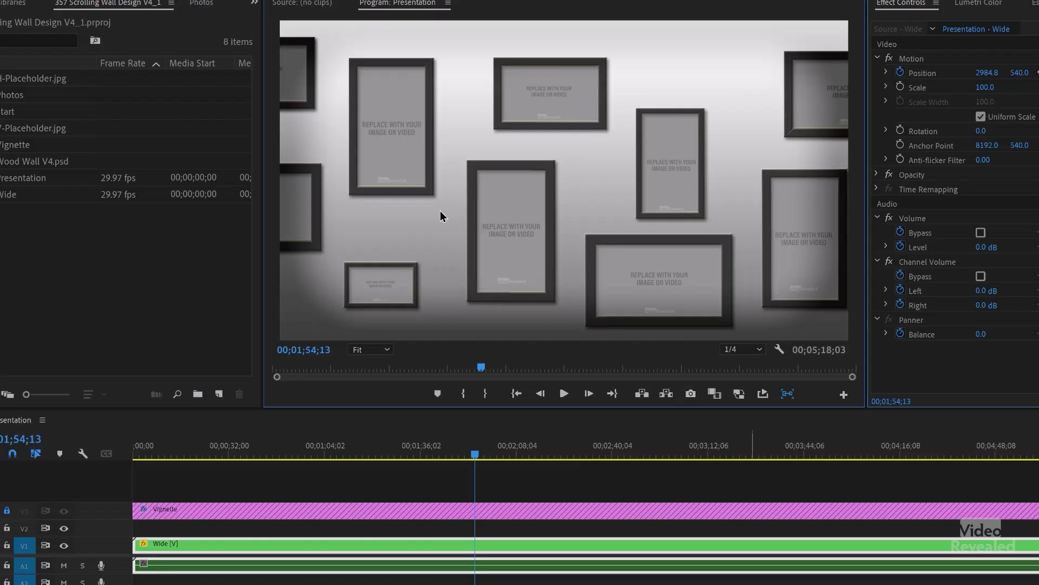
Jump the playhead to 00;02;14;10, then scrub back to 00;01;50;16 to review the wall
click(535, 440)
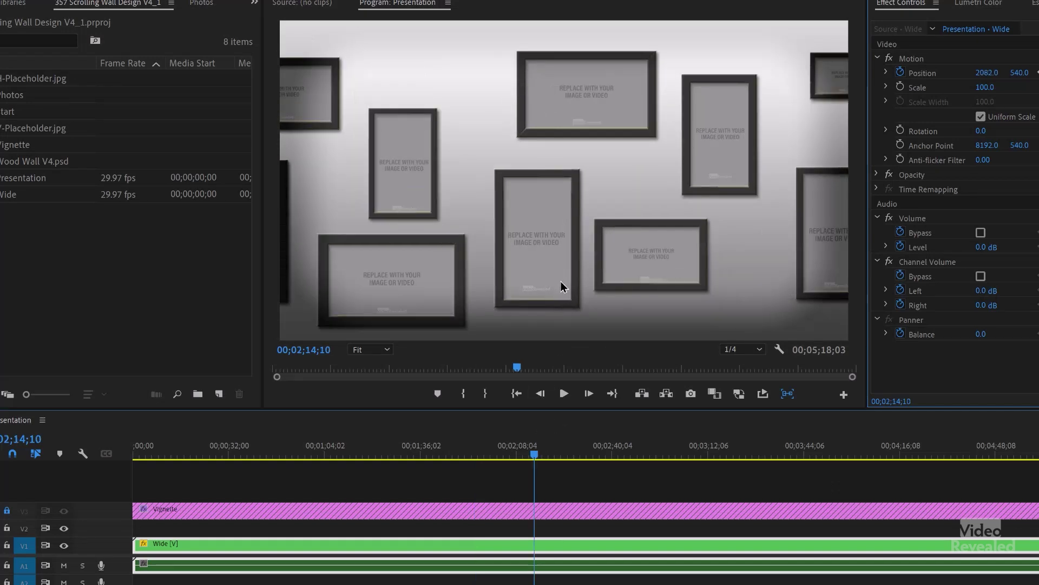
drag(528, 458, 464, 460)
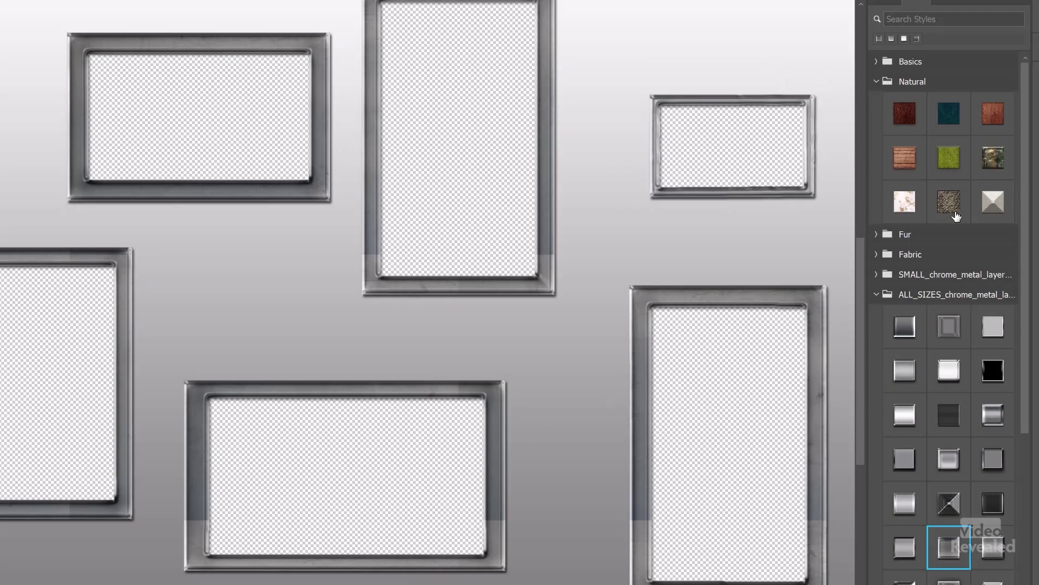
Replace the frames' chrome style with a leopard-print Fur style and check its layer effects
click(877, 295)
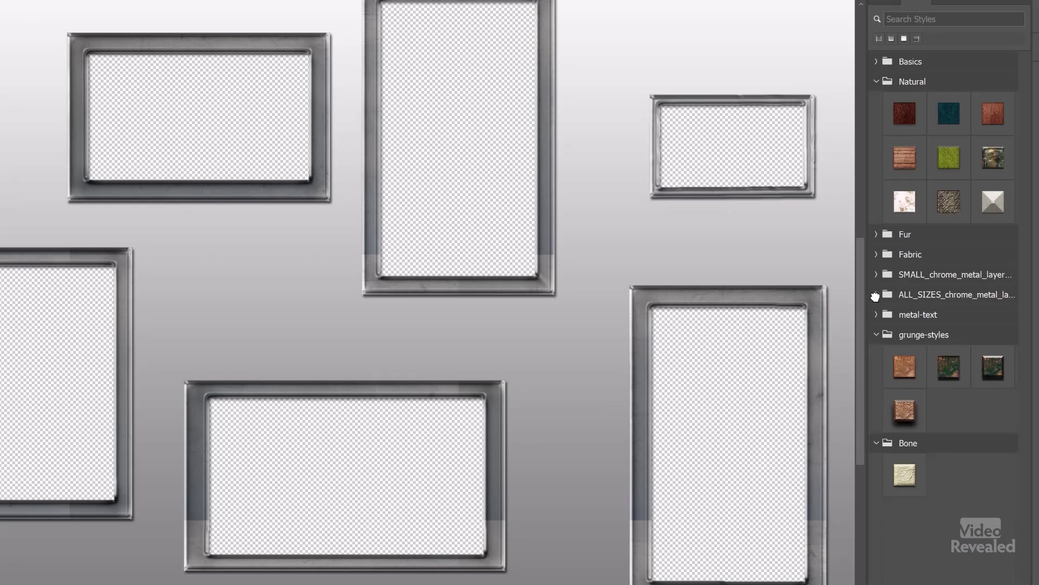
click(901, 375)
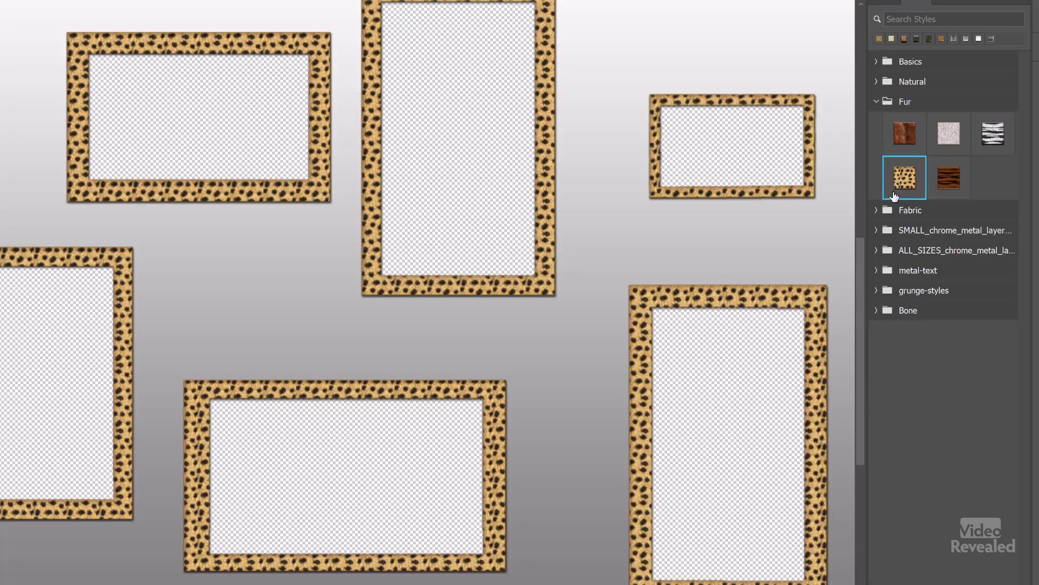
click(885, 4)
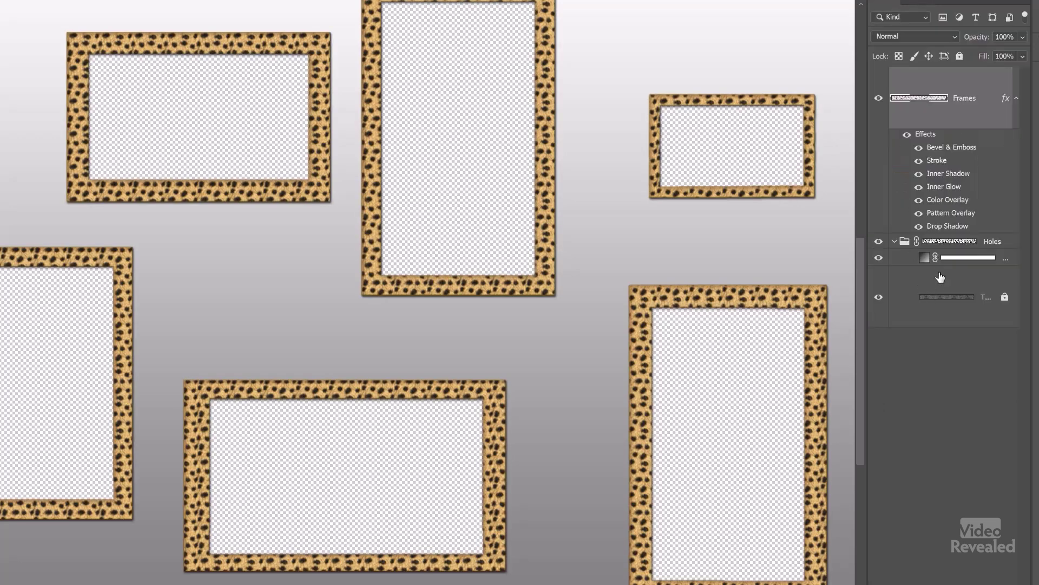
Inspect the Holes wall's gradient fill settings and close them unchanged
click(925, 264)
double_click(924, 259)
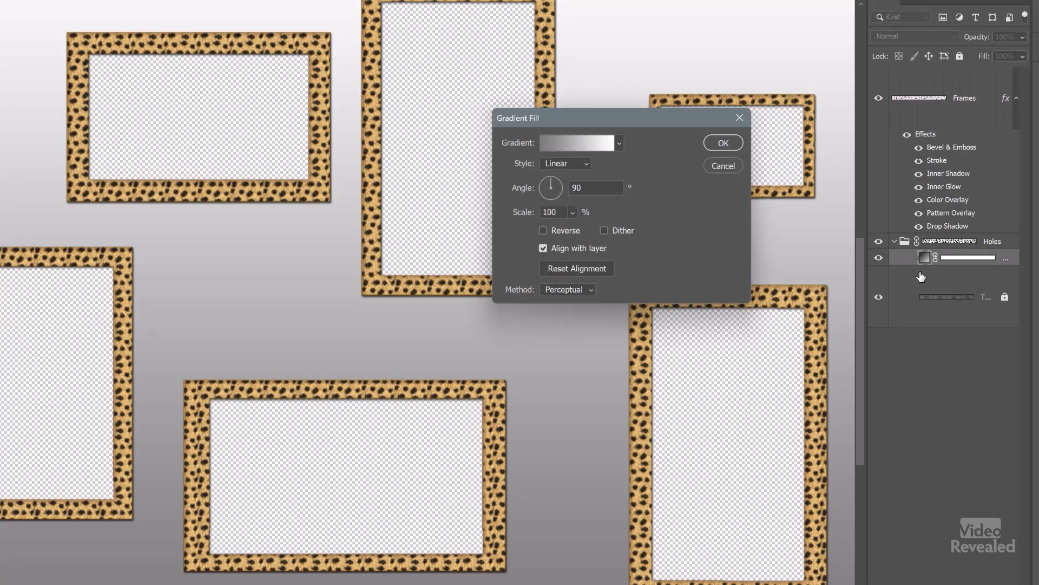
click(589, 134)
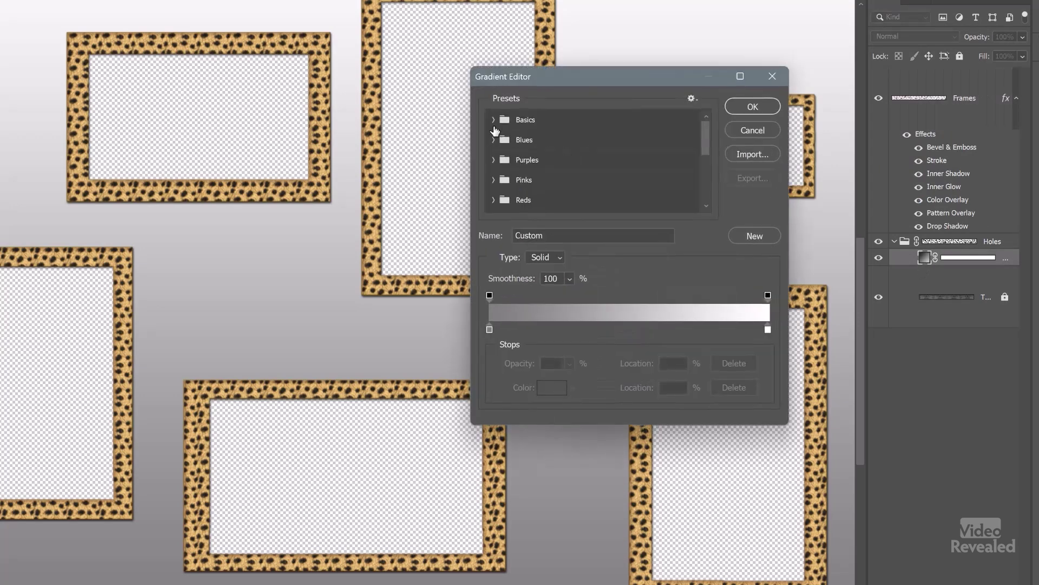
click(773, 77)
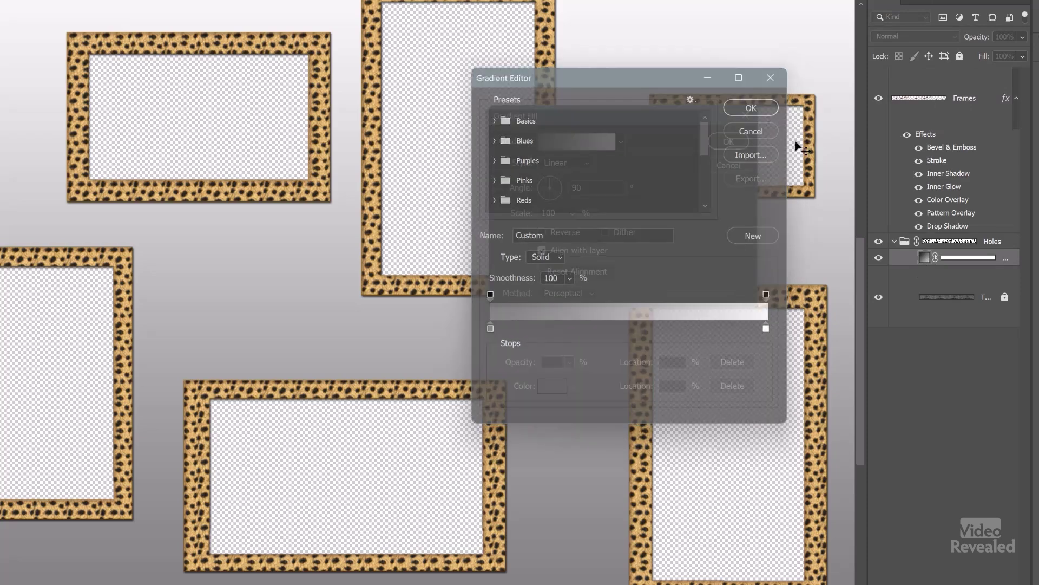
key(Return)
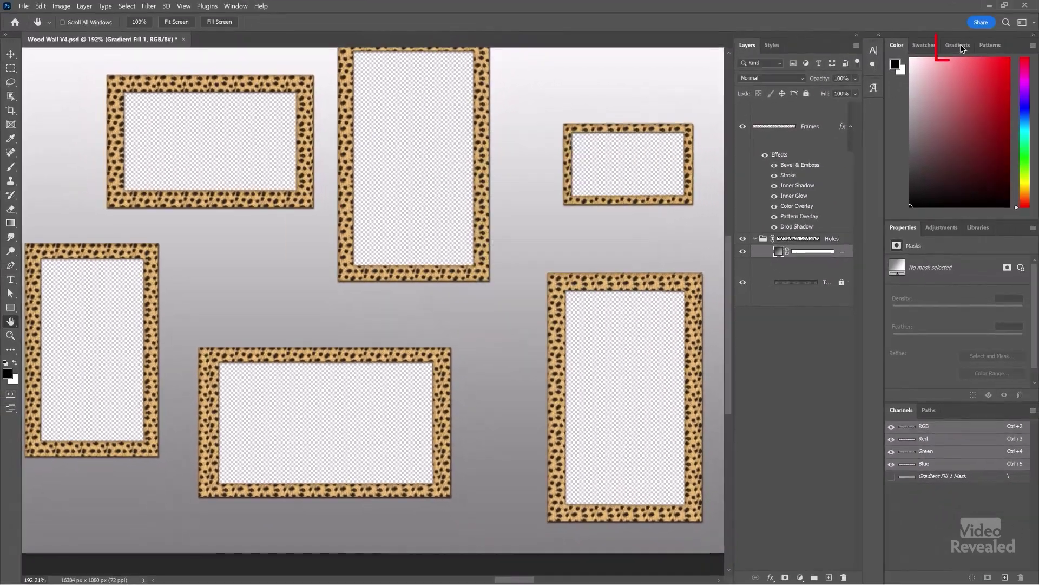
Fill the wall with the purple-to-blue gradient after comparing magenta-to-cyan, then save the document
click(979, 40)
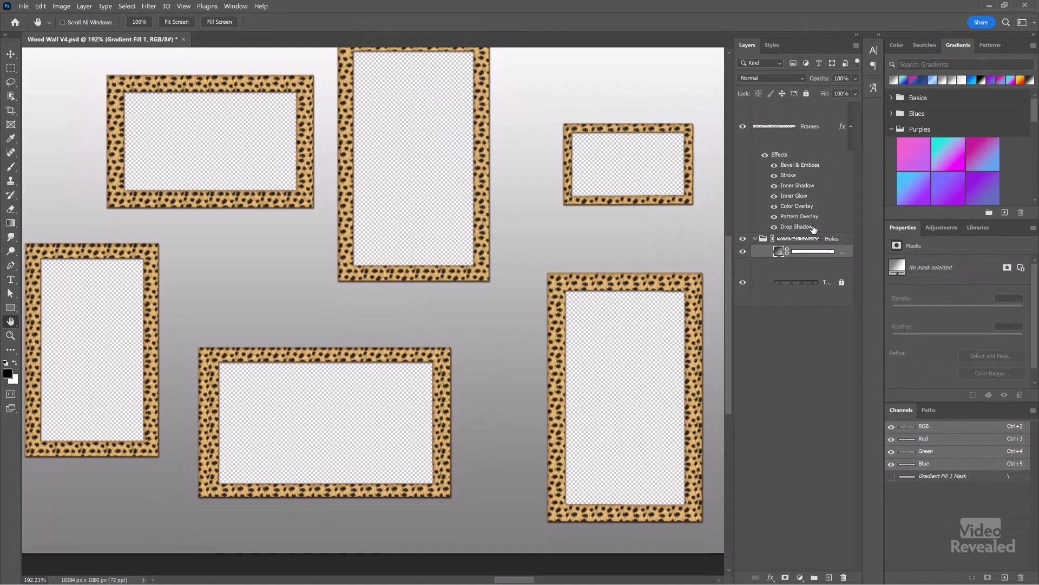
click(947, 163)
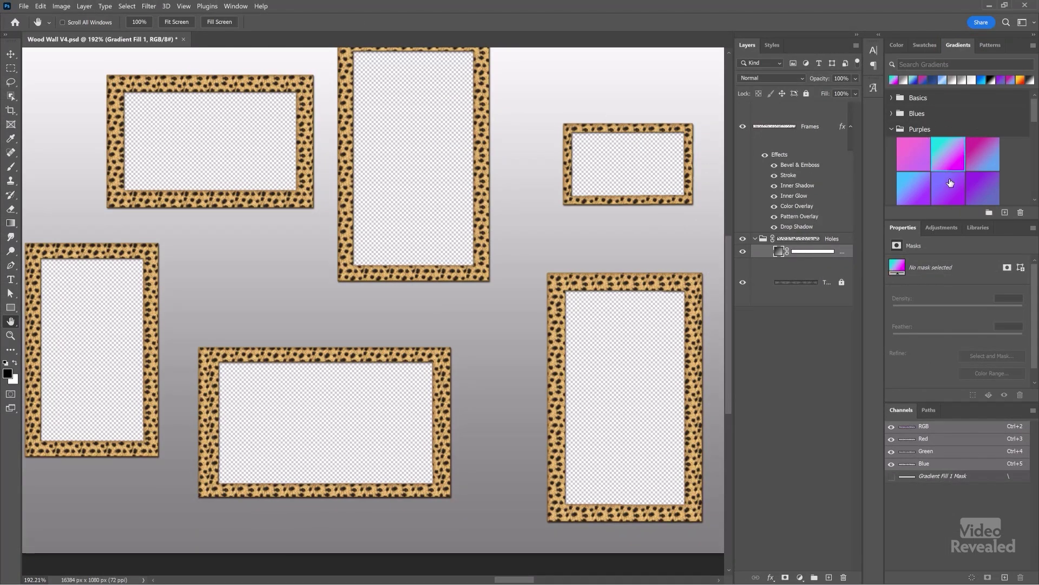
click(919, 197)
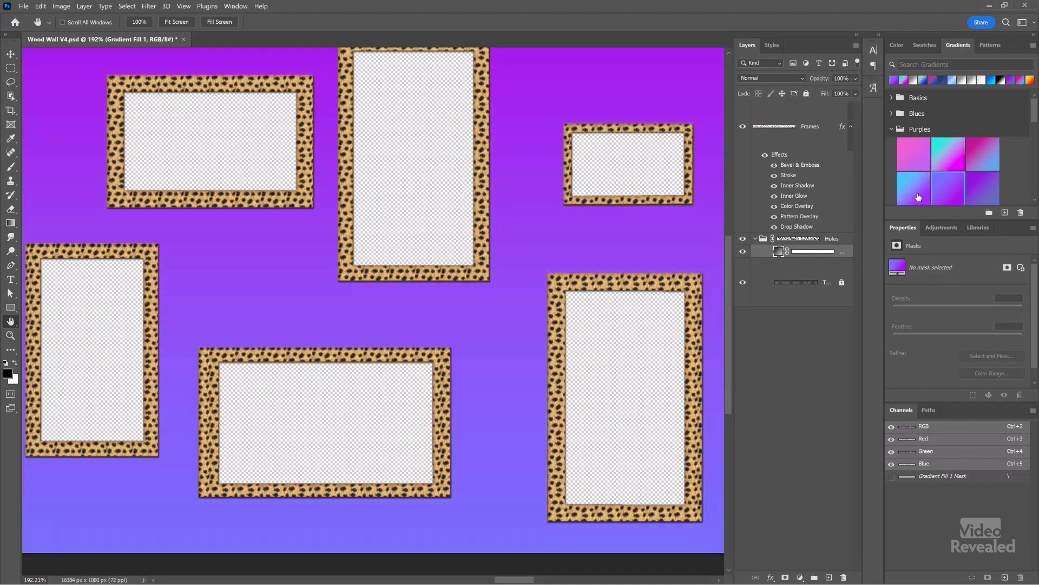
click(949, 166)
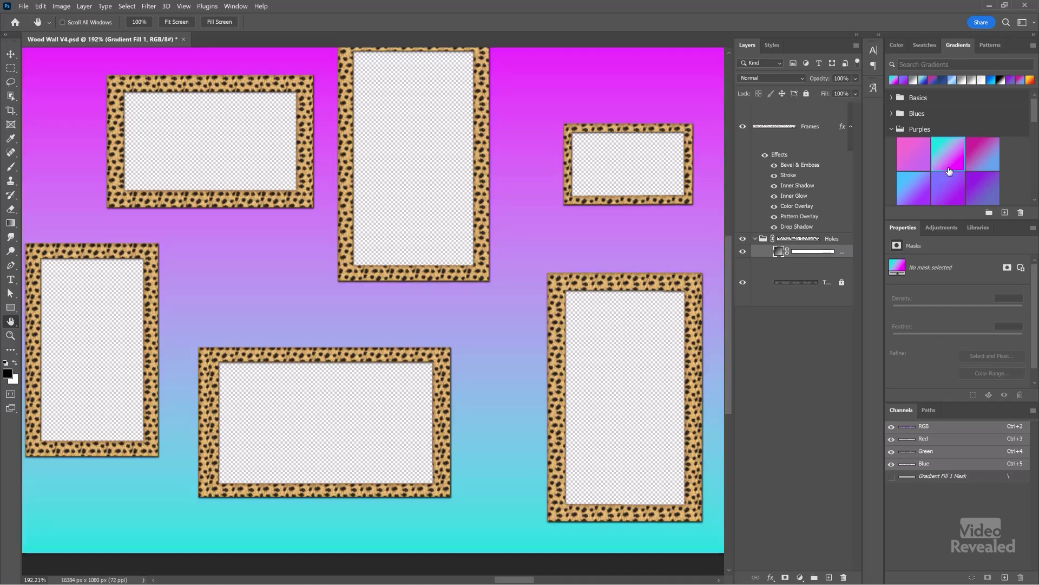
click(911, 197)
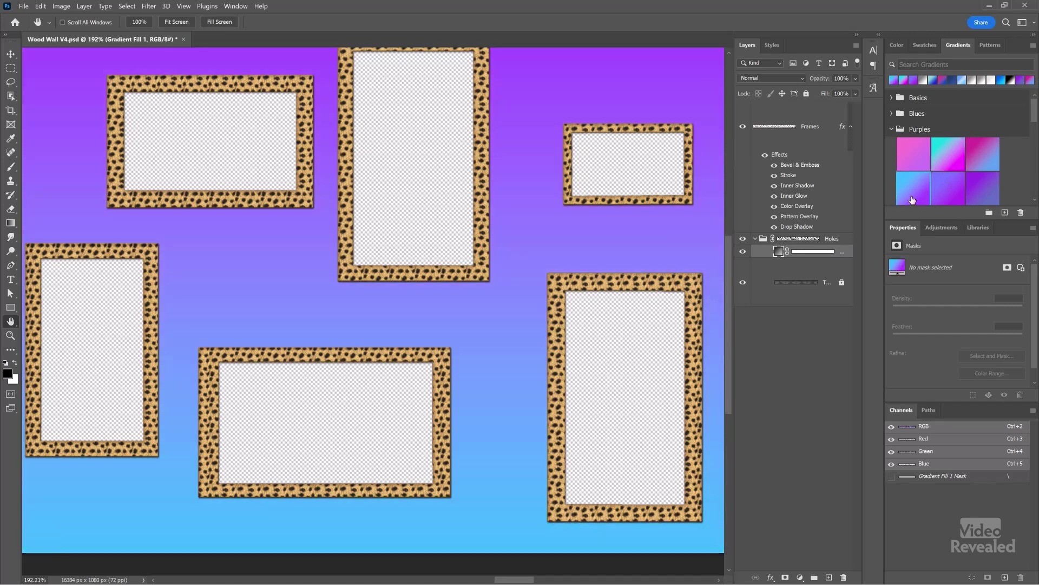
key(ctrl+s)
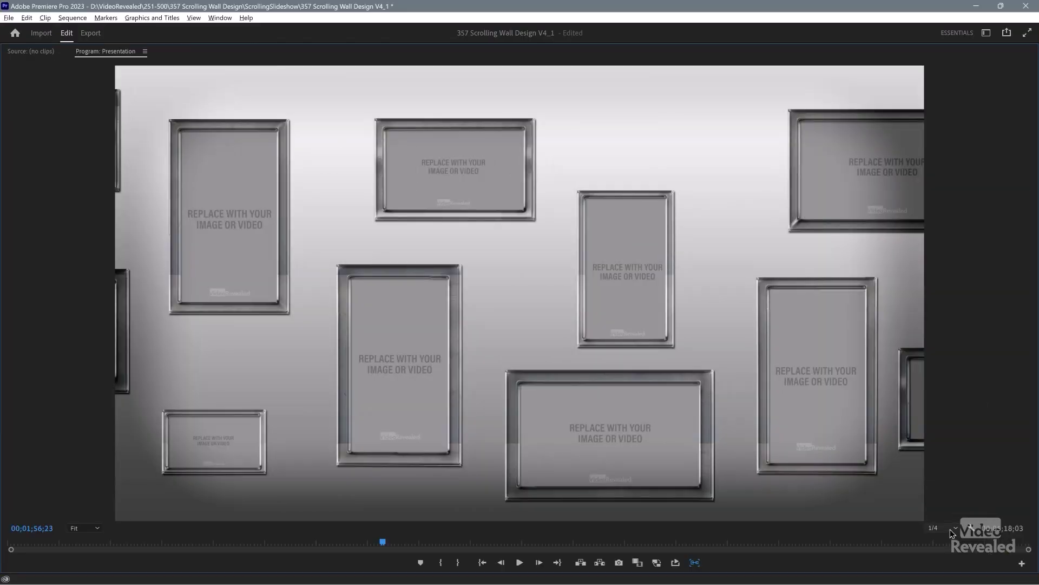
Keep playback at 1/4 resolution, maximize the Program Monitor, and scrub to 00;03;06;18
click(942, 528)
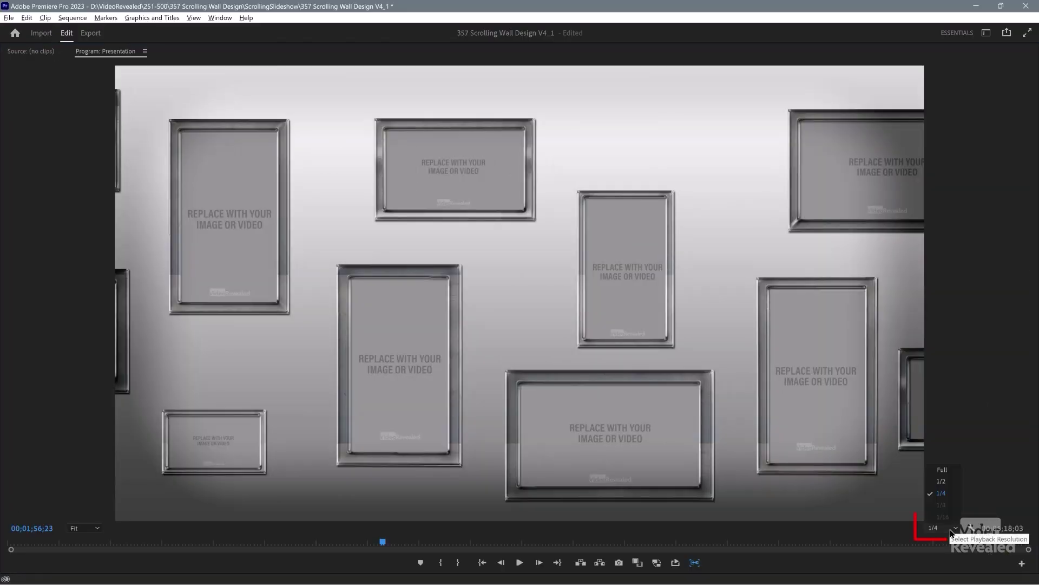
click(948, 498)
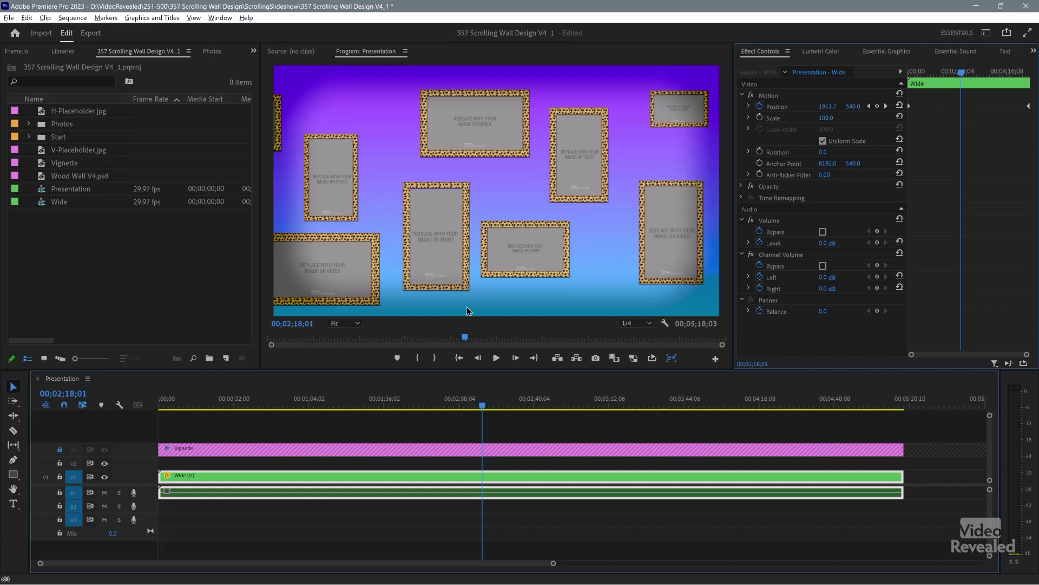
key(grave)
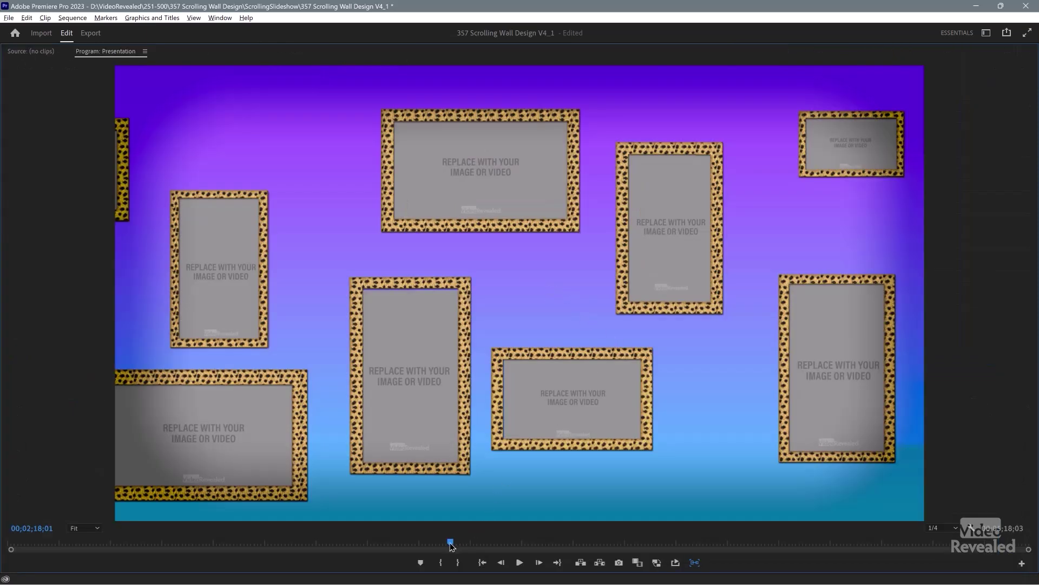
drag(451, 543, 561, 536)
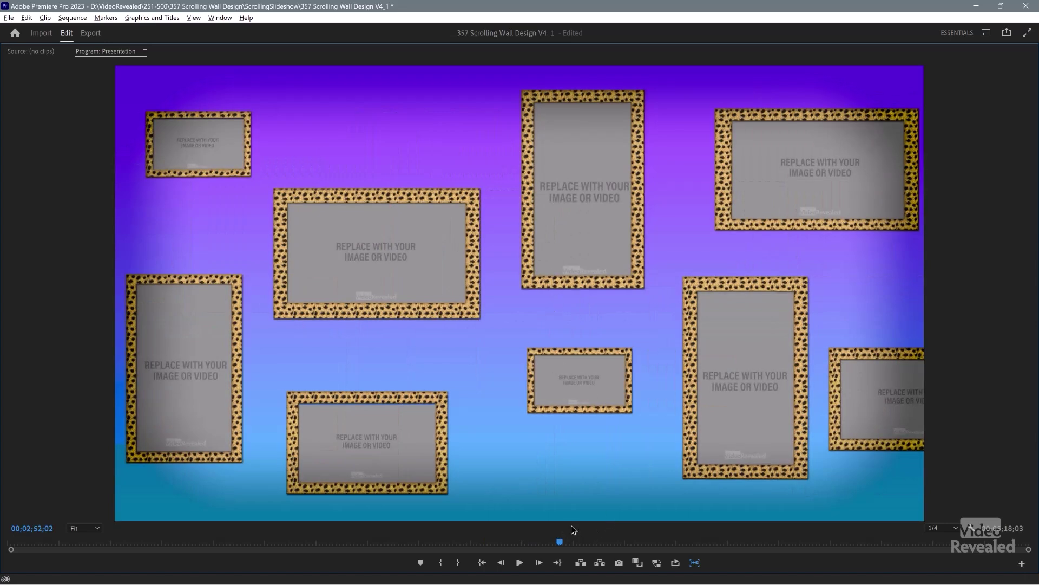
drag(561, 543, 606, 543)
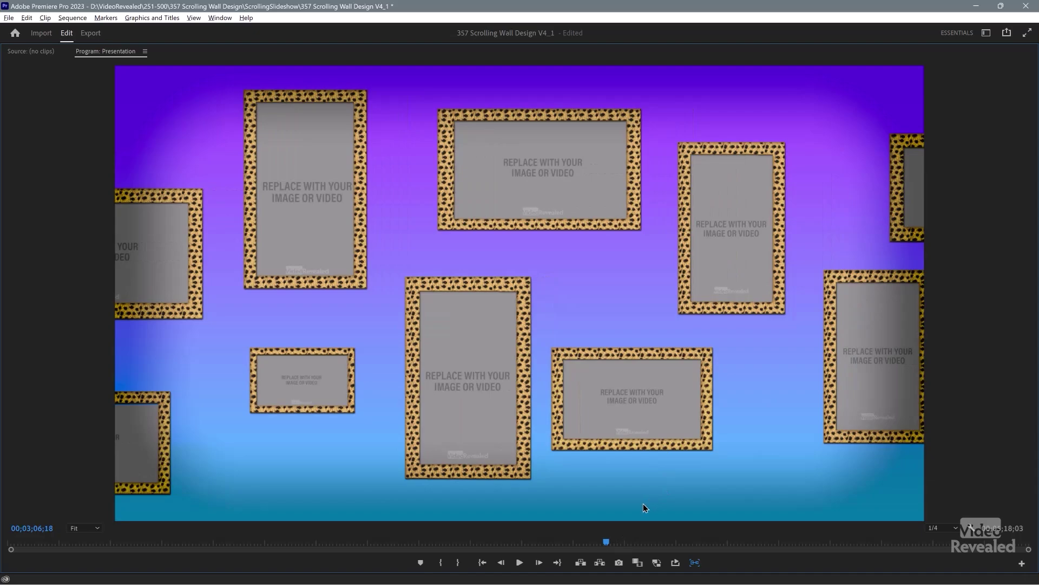